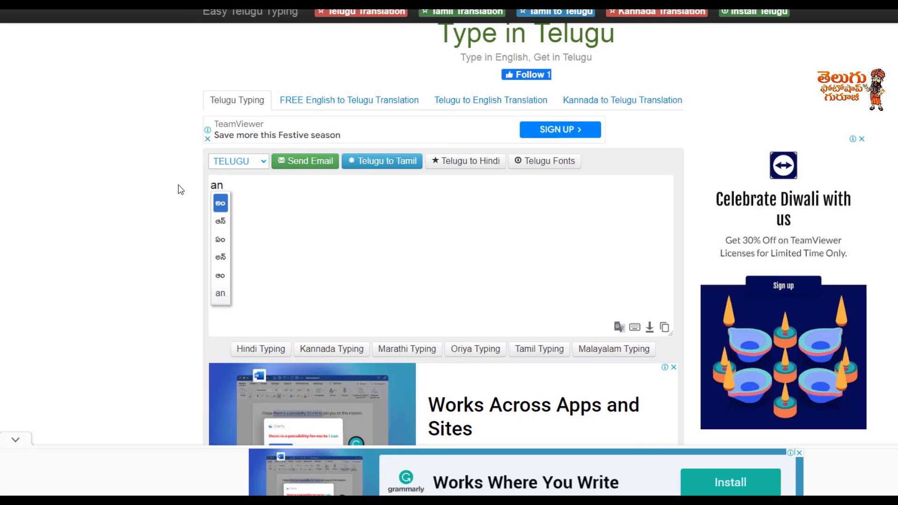
Step: Enter the Telugu text "అన్ లిమిటెడ్" by transliterating "an limited", and select it for copying
{"action": "left_click", "coordinate": [223, 260]}
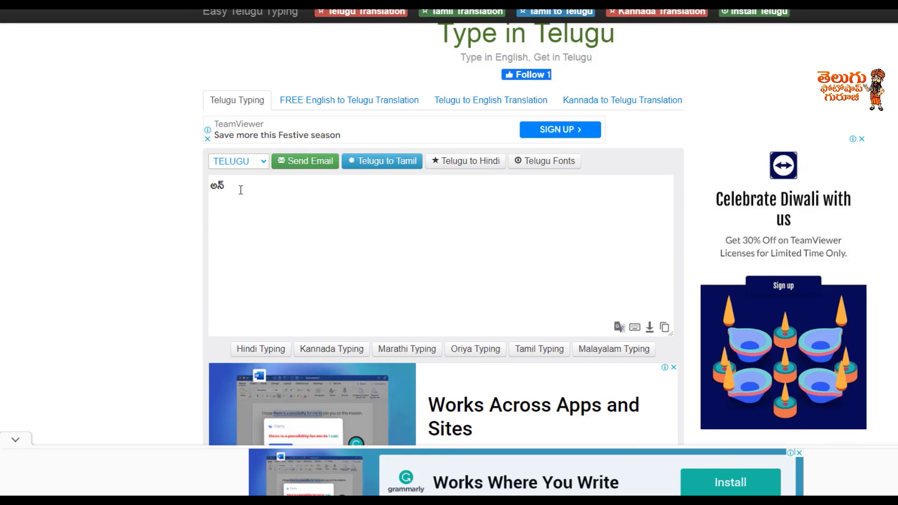
{"action": "type", "text": "limited"}
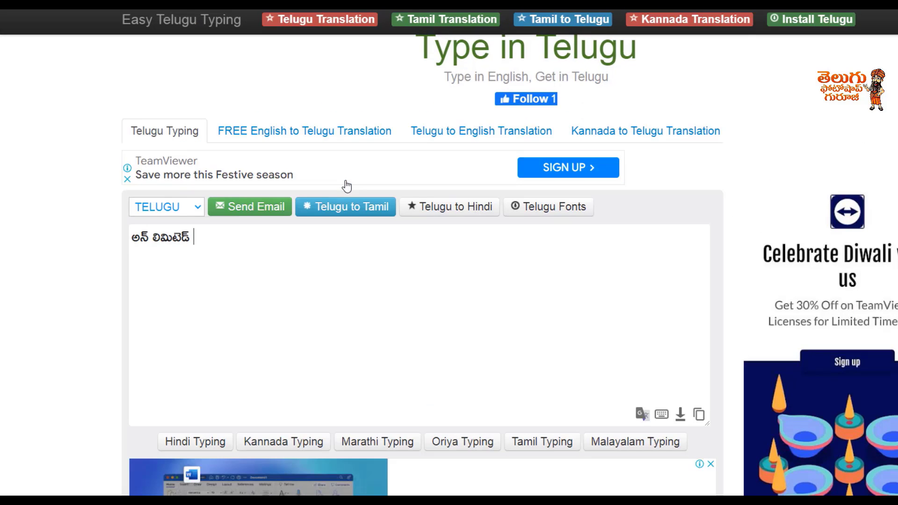
{"action": "left_click_drag", "start_coordinate": [287, 186], "coordinate": [207, 187]}
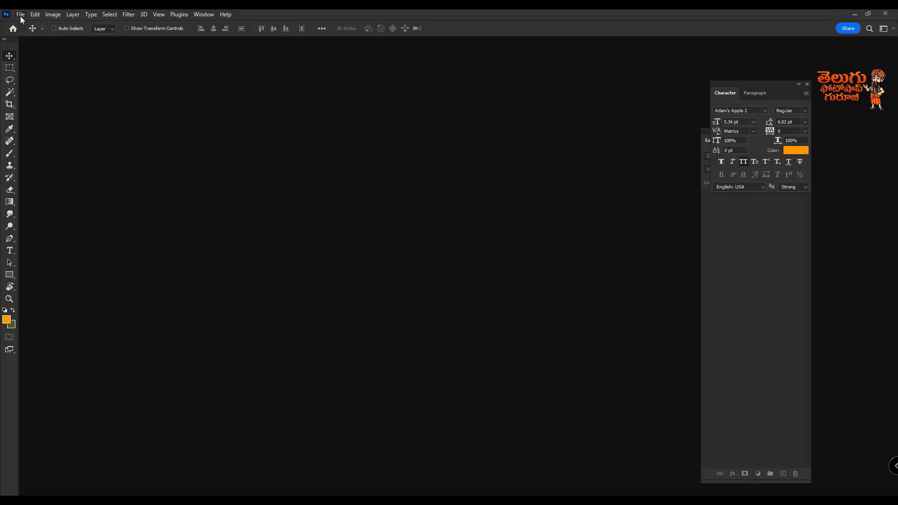
Step: Switch to Photoshop and create a 1920 x 1080 px document from the HDTV 1080p film and video preset
{"action": "left_click", "coordinate": [20, 15]}
{"action": "left_click", "coordinate": [28, 24]}
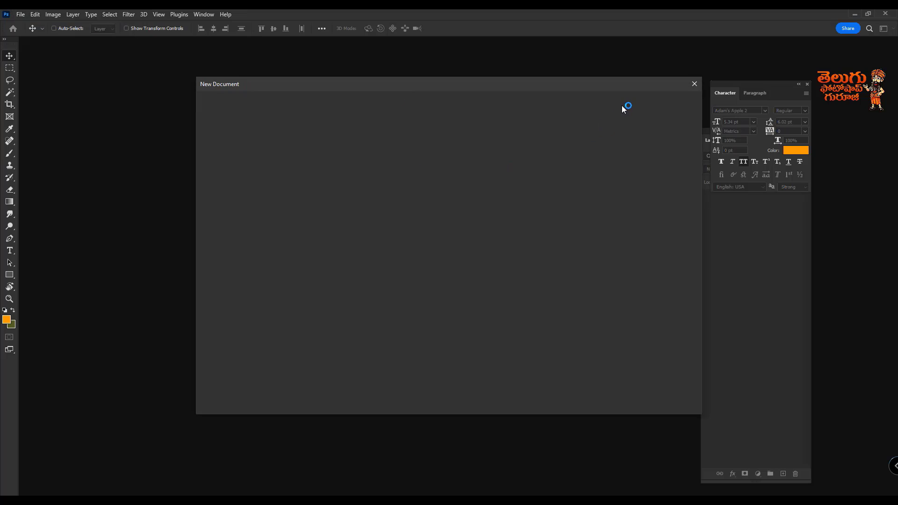
{"action": "left_click", "coordinate": [455, 105]}
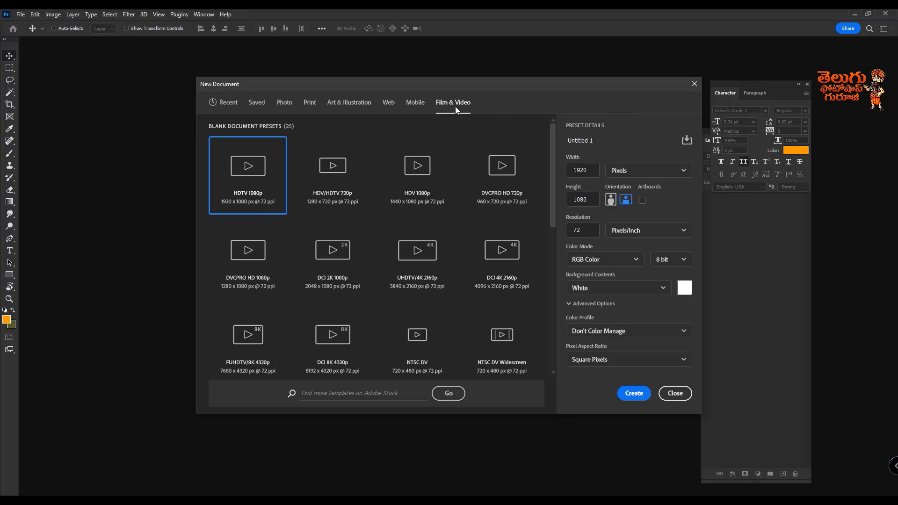
{"action": "key", "text": "Escape"}
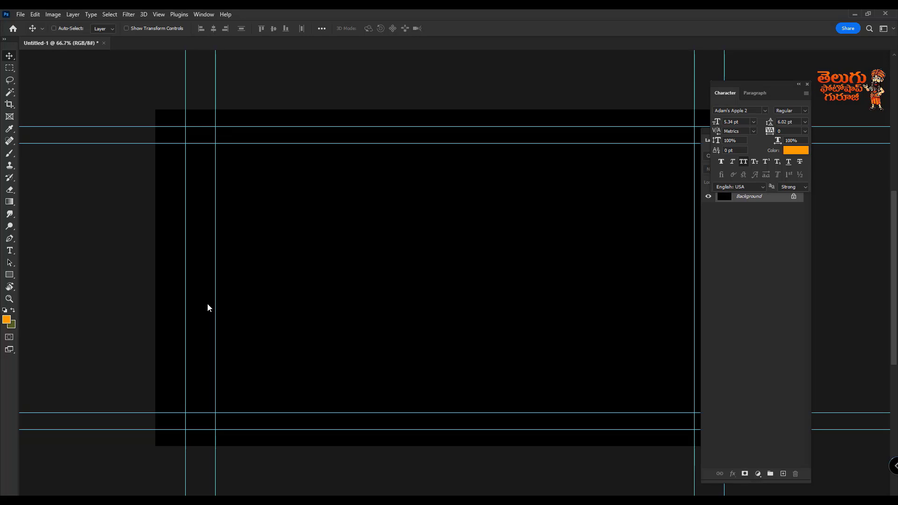
Step: Clear the workspace by hiding the guides, closing the Character panel and moving the Layers panel off the canvas
{"action": "key", "text": "ctrl+semicolon"}
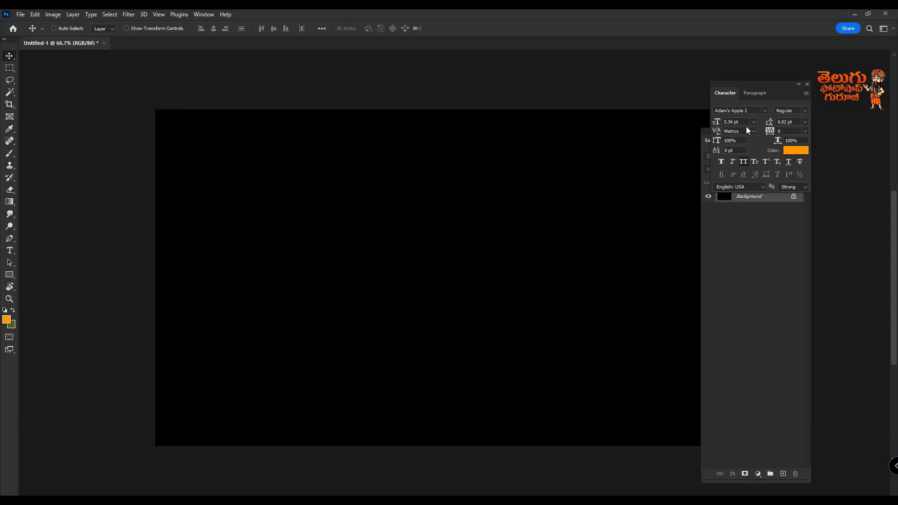
{"action": "left_click", "coordinate": [807, 83]}
{"action": "left_click_drag", "start_coordinate": [761, 134], "coordinate": [830, 107]}
Step: Set the foreground color to red d00000 and fill the Background layer with it
{"action": "left_click", "coordinate": [7, 320]}
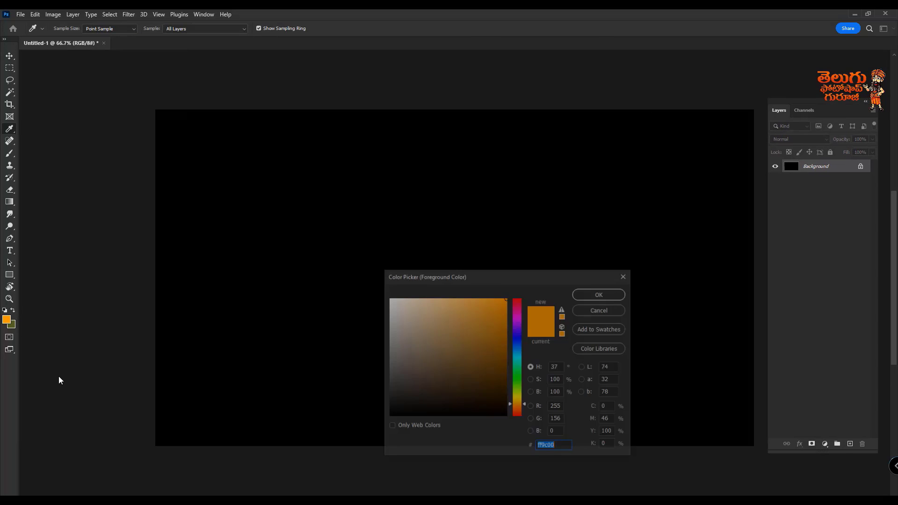
{"action": "type", "text": "ff0000"}
{"action": "left_click", "coordinate": [505, 320]}
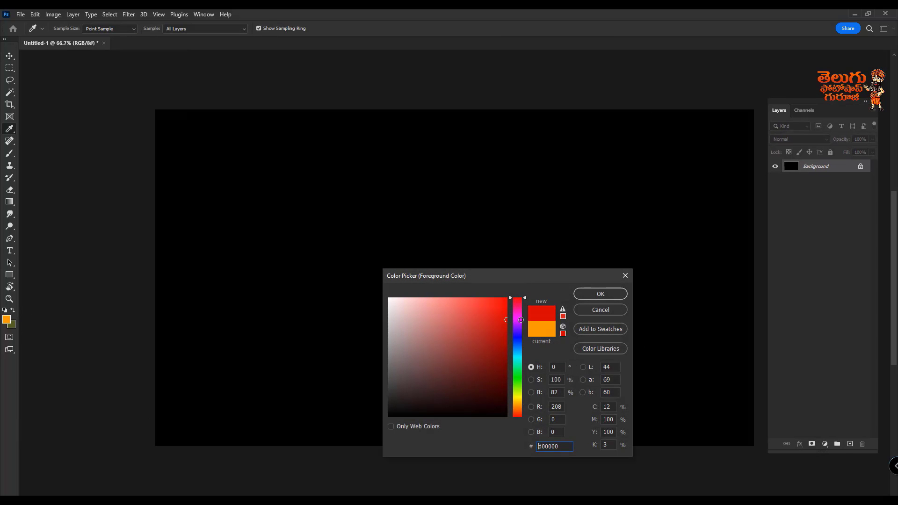
{"action": "left_click", "coordinate": [600, 293]}
{"action": "key", "text": "v"}
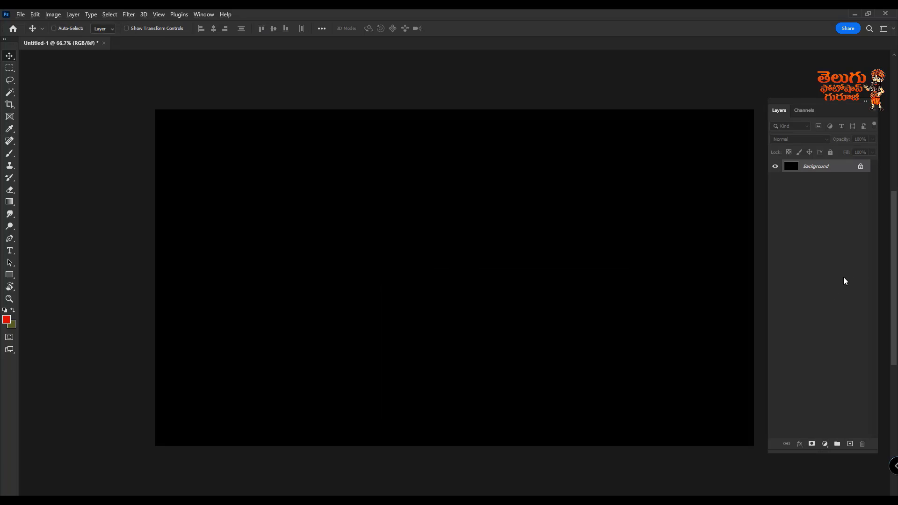
{"action": "key", "text": "alt+BackSpace"}
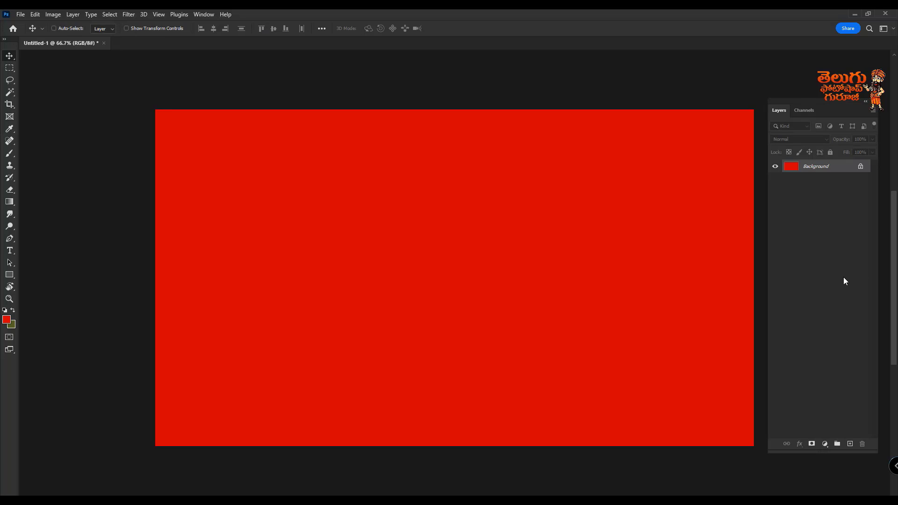
Step: Add a Solid Color fill layer above the background in dark red 730008
{"action": "left_click", "coordinate": [825, 444]}
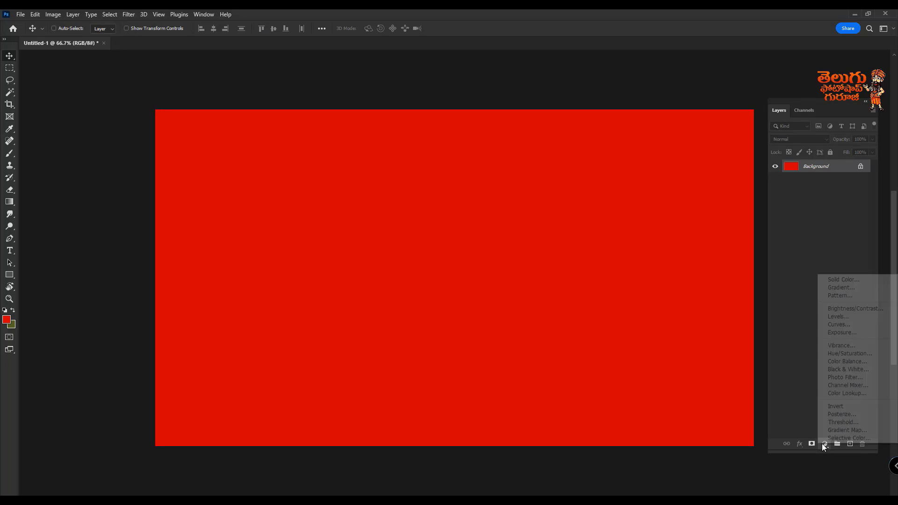
{"action": "left_click", "coordinate": [864, 280]}
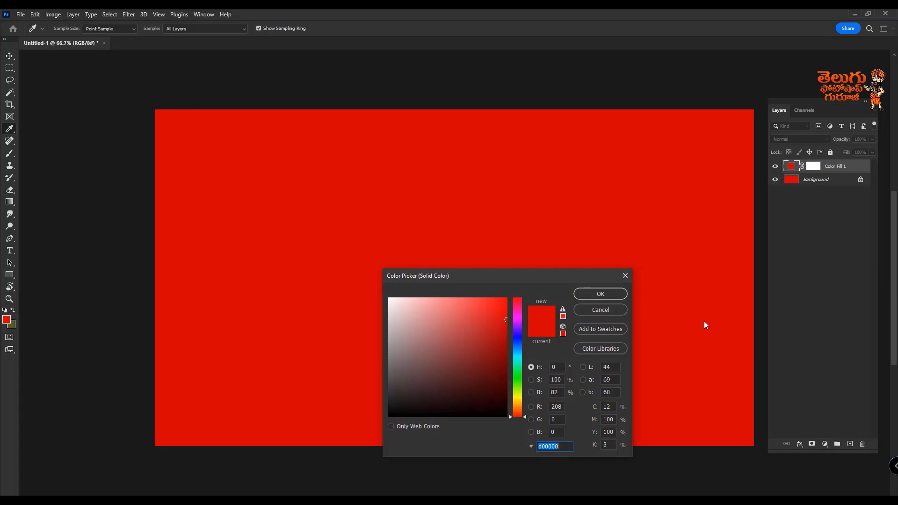
{"action": "left_click", "coordinate": [517, 340]}
{"action": "mouse_move", "coordinate": [502, 314]}
{"action": "left_mouse_down"}
{"action": "mouse_move", "coordinate": [505, 304]}
{"action": "mouse_move", "coordinate": [520, 347]}
{"action": "mouse_move", "coordinate": [504, 355]}
{"action": "mouse_move", "coordinate": [505, 367]}
{"action": "mouse_move", "coordinate": [503, 324]}
{"action": "mouse_move", "coordinate": [496, 352]}
{"action": "left_mouse_up"}
{"action": "left_click", "coordinate": [519, 301]}
{"action": "mouse_move", "coordinate": [518, 364]}
{"action": "left_mouse_down"}
{"action": "mouse_move", "coordinate": [518, 393]}
{"action": "mouse_move", "coordinate": [519, 299]}
{"action": "mouse_move", "coordinate": [521, 363]}
{"action": "left_mouse_up"}
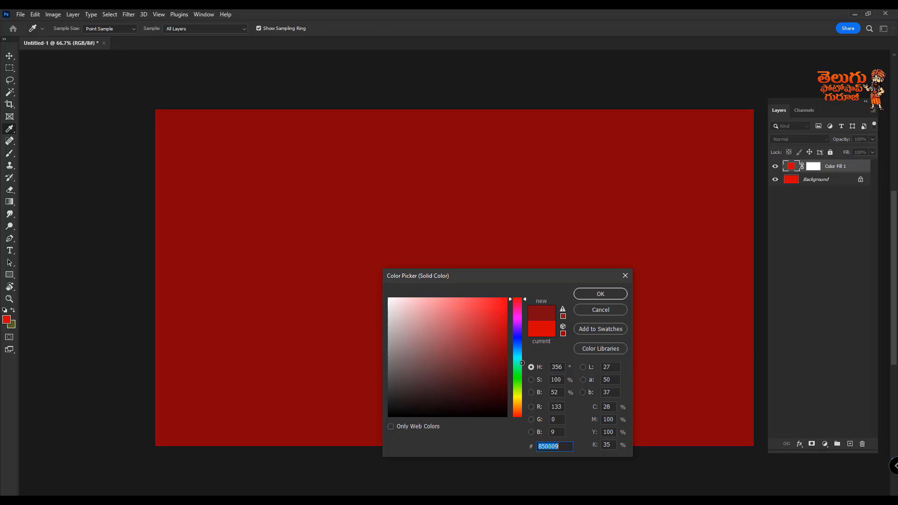
{"action": "left_click", "coordinate": [602, 294]}
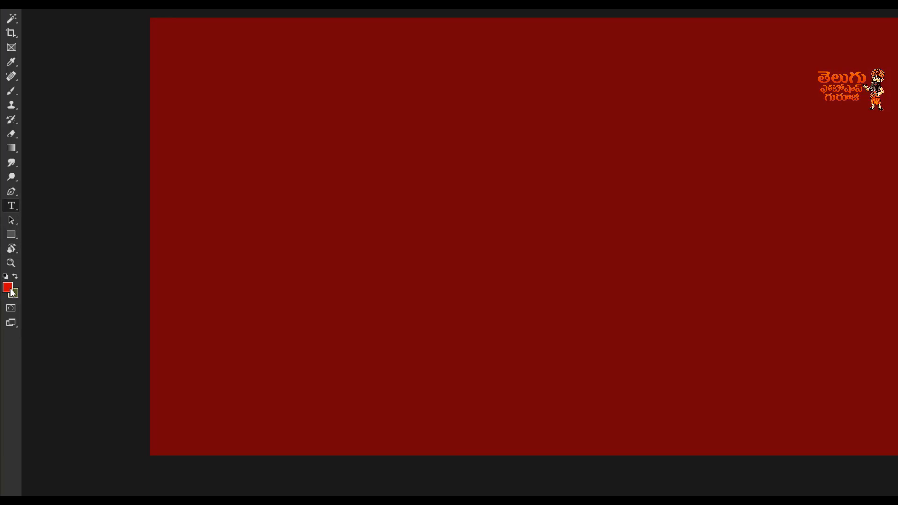
Step: Set the foreground color to white ffffff and paste the copied Telugu text onto the canvas as a text layer
{"action": "left_click", "coordinate": [8, 288]}
{"action": "type", "text": "ffffff"}
{"action": "key", "text": "Return"}
{"action": "left_click", "coordinate": [395, 206]}
{"action": "key", "text": "v"}
Step: Enlarge the Telugu text to about two-thirds of the canvas width and position it near the canvas center
{"action": "key", "text": "ctrl+t"}
{"action": "left_click_drag", "start_coordinate": [409, 208], "coordinate": [896, 402]}
{"action": "left_click_drag", "start_coordinate": [805, 268], "coordinate": [708, 231]}
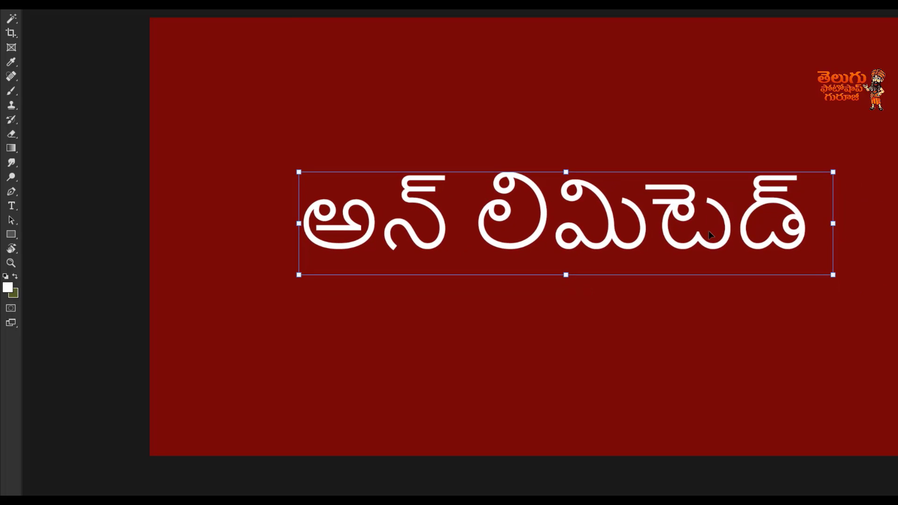
{"action": "key", "text": "Return"}
{"action": "key", "text": "ctrl+0"}
{"action": "left_click_drag", "start_coordinate": [561, 221], "coordinate": [549, 230]}
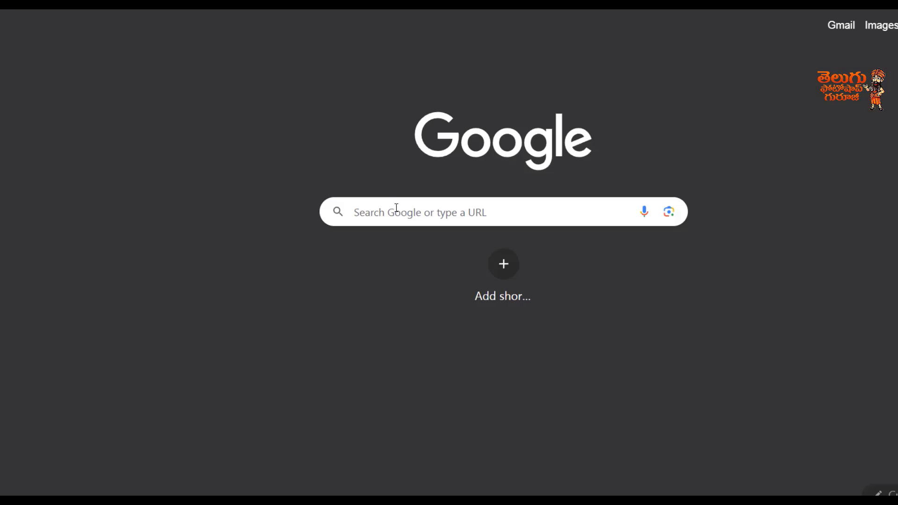
Step: Switch to the browser, search Google for "300+telugu fonts" and open the telugufont.com result
{"action": "left_click", "coordinate": [396, 207]}
{"action": "type", "text": "3"}
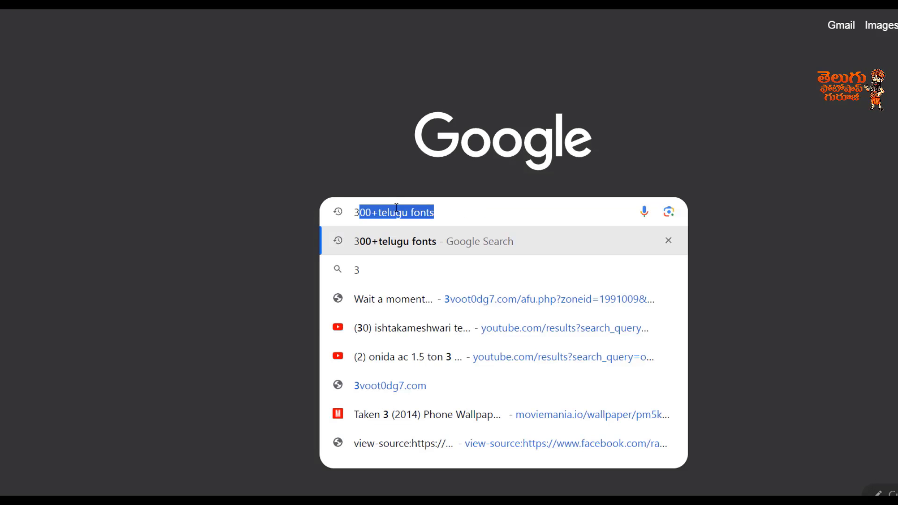
{"action": "type", "text": "00"}
{"action": "left_click", "coordinate": [444, 214]}
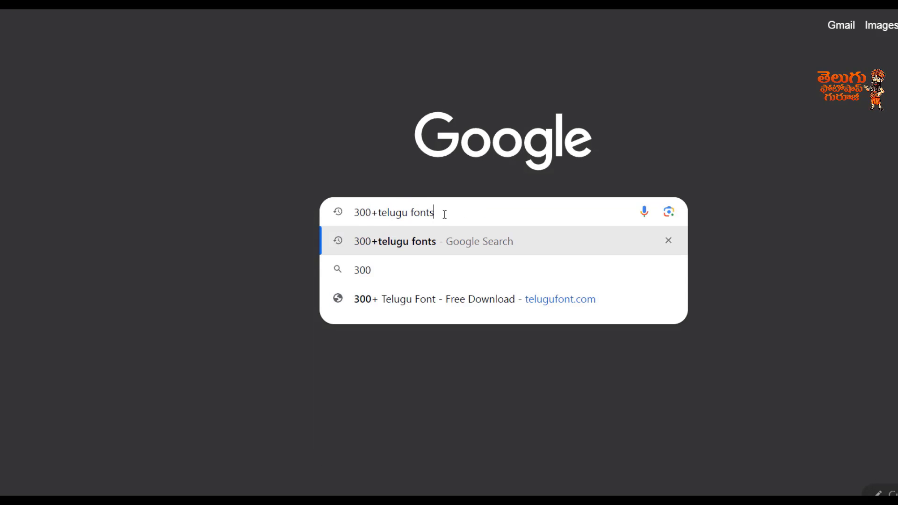
{"action": "key", "text": "Return"}
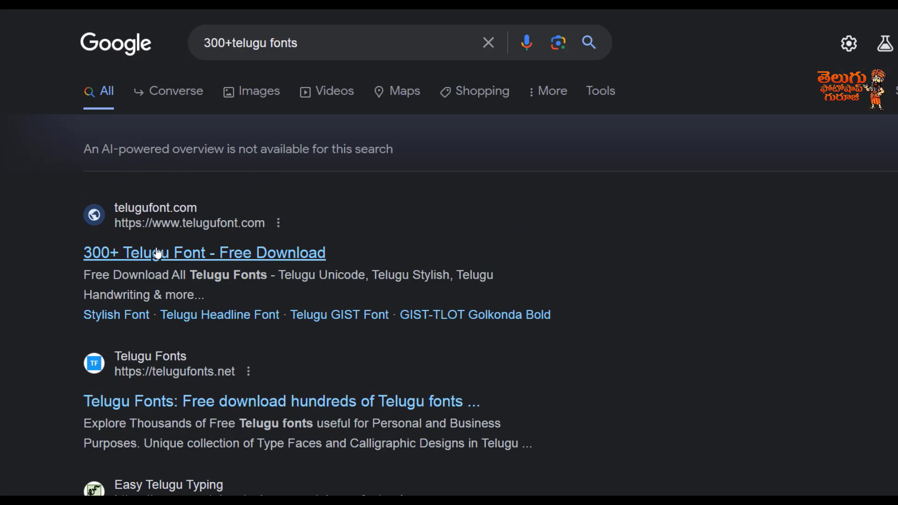
{"action": "left_click", "coordinate": [164, 251]}
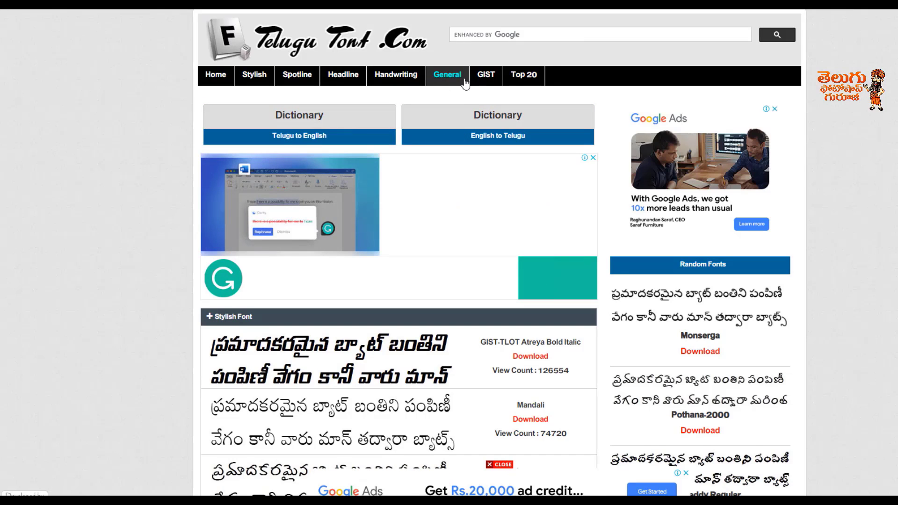
Step: Browse the site's Telugu font list and open the download page of GIST-TLOT Vennela Bold Italic
{"action": "left_click", "coordinate": [465, 83]}
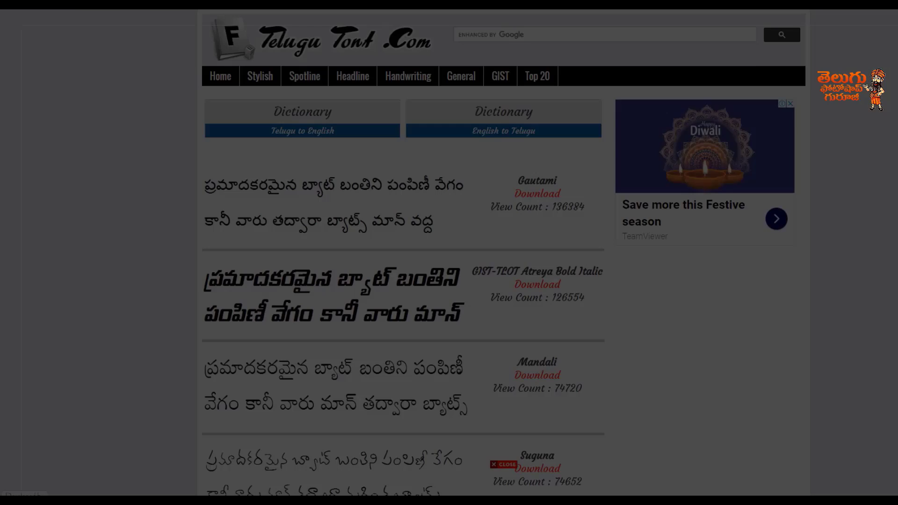
{"action": "scroll", "coordinate": [406, 259], "scroll_direction": "down", "scroll_amount": 20}
{"action": "scroll", "coordinate": [407, 259], "scroll_direction": "down", "scroll_amount": 5}
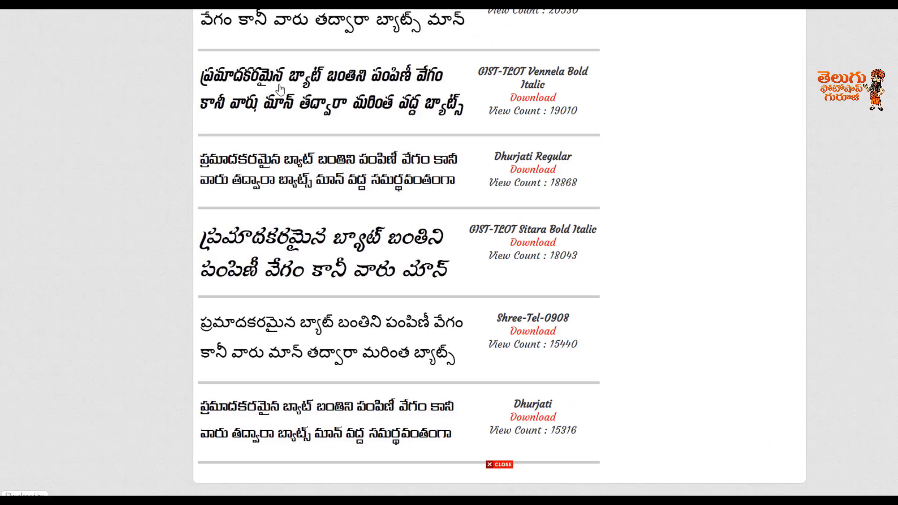
{"action": "left_click", "coordinate": [336, 188]}
{"action": "left_click", "coordinate": [583, 146]}
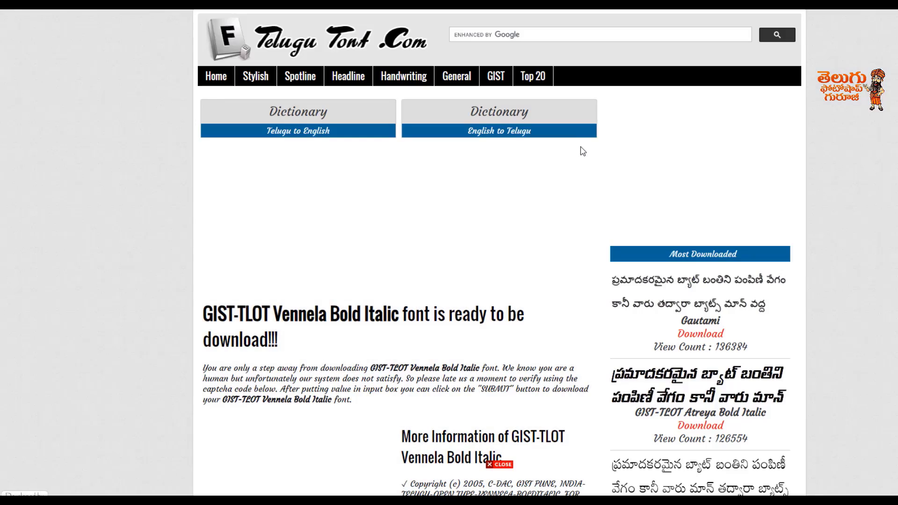
Step: Preview "అన్ లిమిటెడ్" in the font's sample text box at a larger size with bold enabled
{"action": "scroll", "coordinate": [581, 222], "scroll_direction": "down", "scroll_amount": 9}
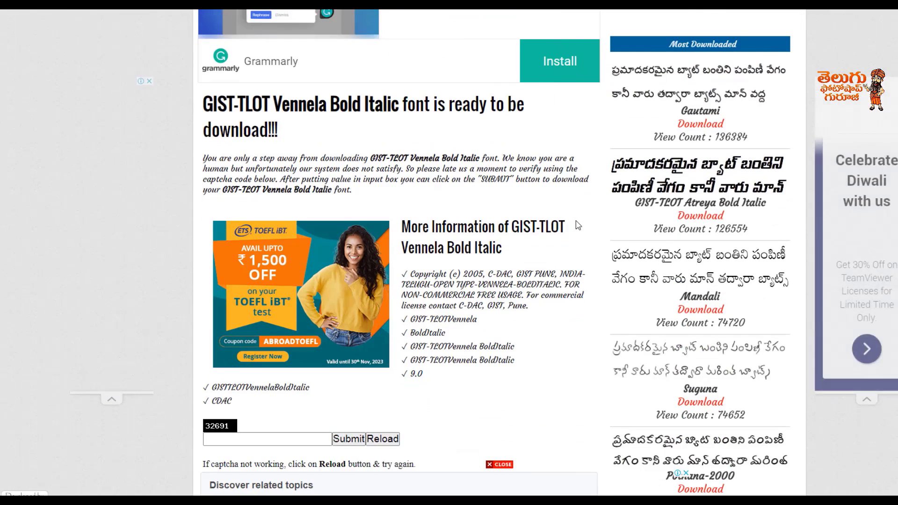
{"action": "scroll", "coordinate": [380, 238], "scroll_direction": "down", "scroll_amount": 4}
{"action": "left_click_drag", "start_coordinate": [380, 242], "coordinate": [156, 244]}
{"action": "type", "text": "అన్ లిమిటెడ్"}
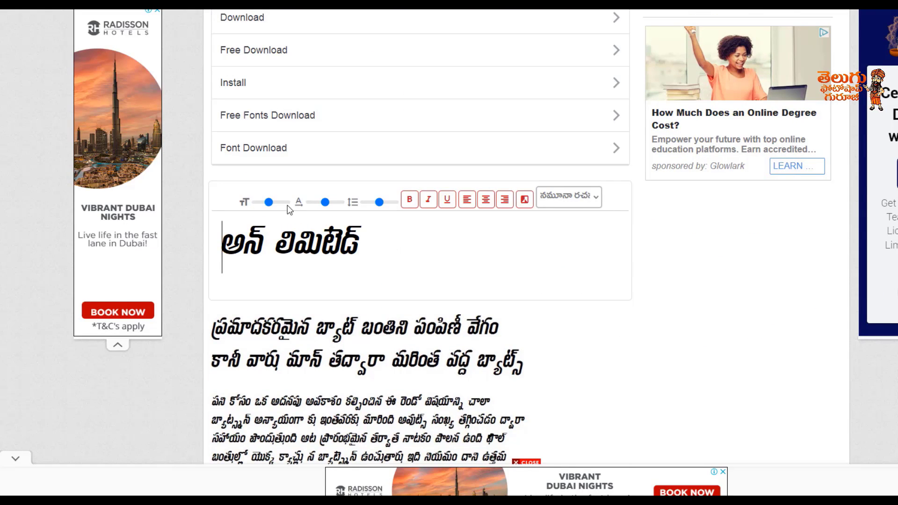
{"action": "left_click_drag", "start_coordinate": [268, 202], "coordinate": [281, 202]}
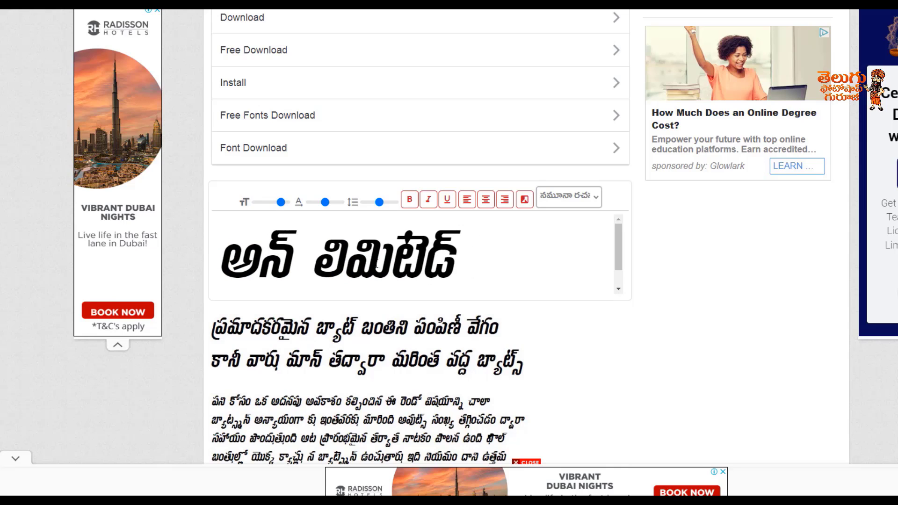
{"action": "left_click", "coordinate": [409, 199]}
Step: Enter the captcha code shown on the font page and submit it to download GIST-TLOT Vennela Bold Italic
{"action": "scroll", "coordinate": [358, 242], "scroll_direction": "up", "scroll_amount": 2}
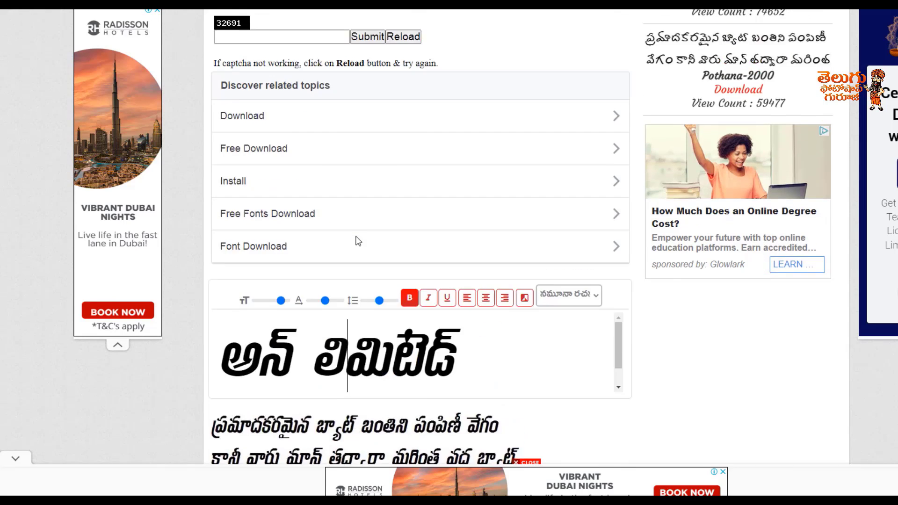
{"action": "scroll", "coordinate": [358, 241], "scroll_direction": "up", "scroll_amount": 3}
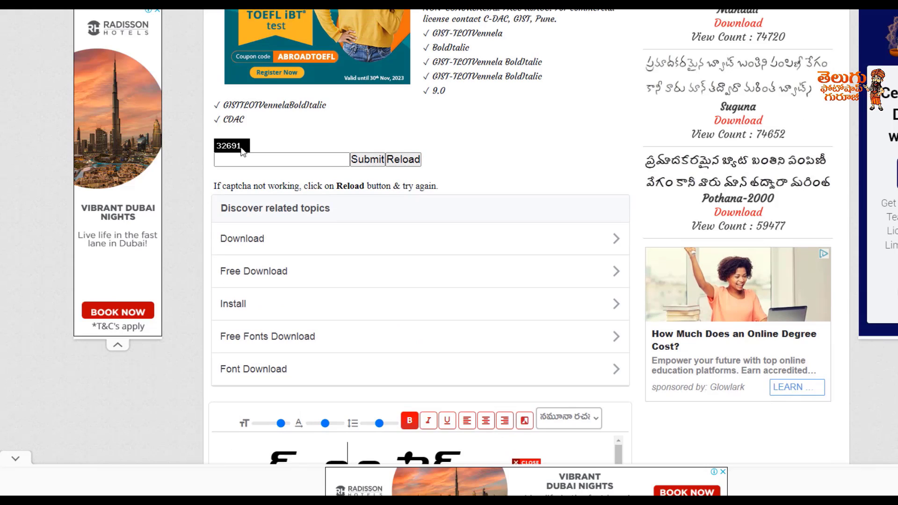
{"action": "left_click", "coordinate": [275, 160]}
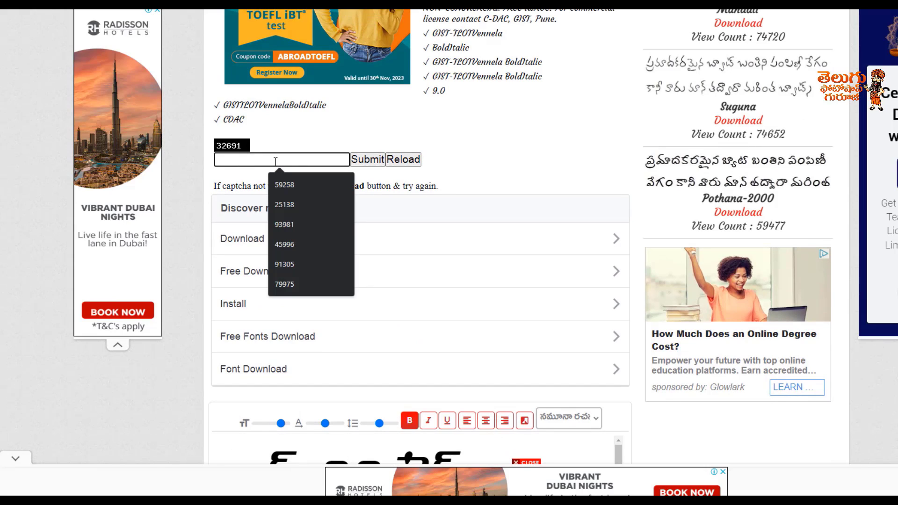
{"action": "type", "text": "32"}
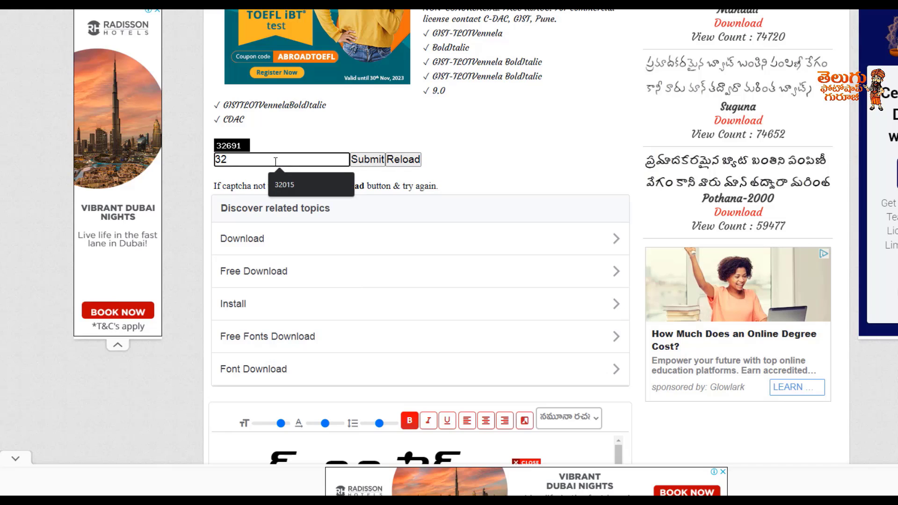
{"action": "type", "text": "691"}
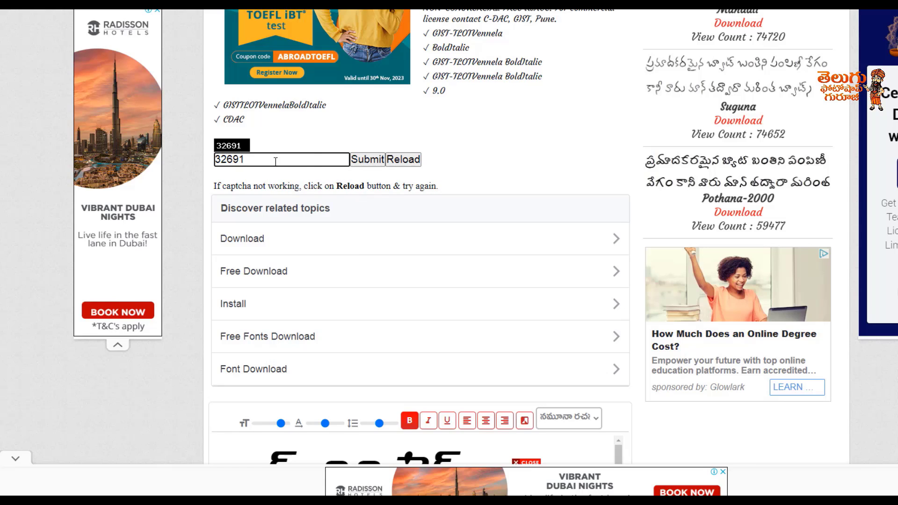
{"action": "left_click", "coordinate": [367, 161]}
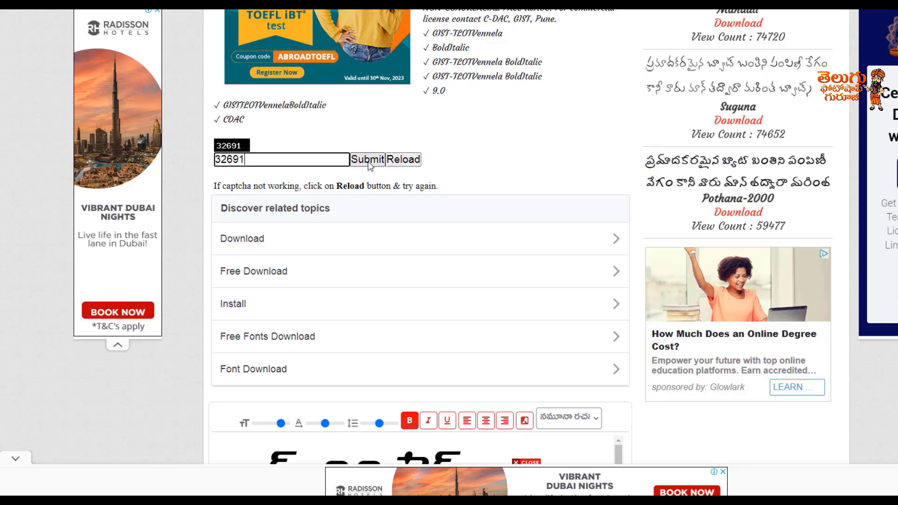
{"action": "left_click", "coordinate": [368, 161]}
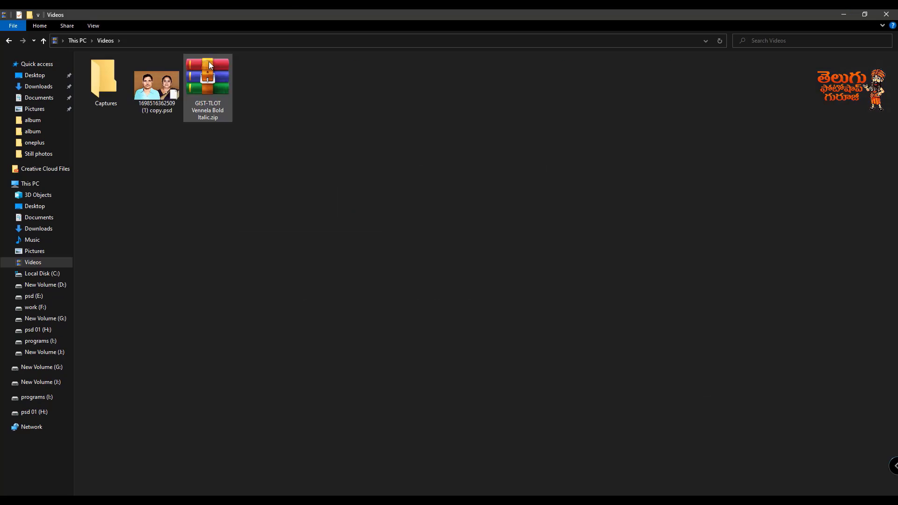
Step: Install the GIST-TLOT Vennela Bold Italic font from the downloaded ZIP archive and close its preview and archive windows
{"action": "double_click", "coordinate": [208, 61]}
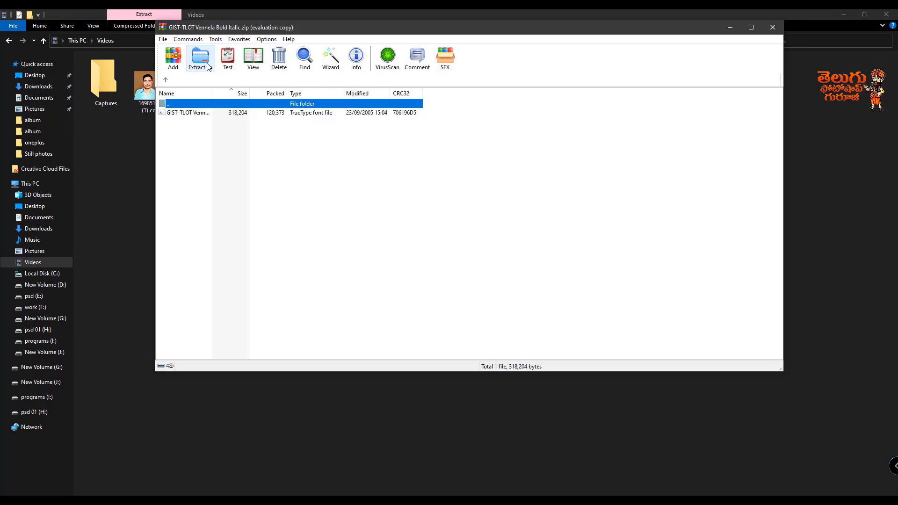
{"action": "double_click", "coordinate": [183, 114]}
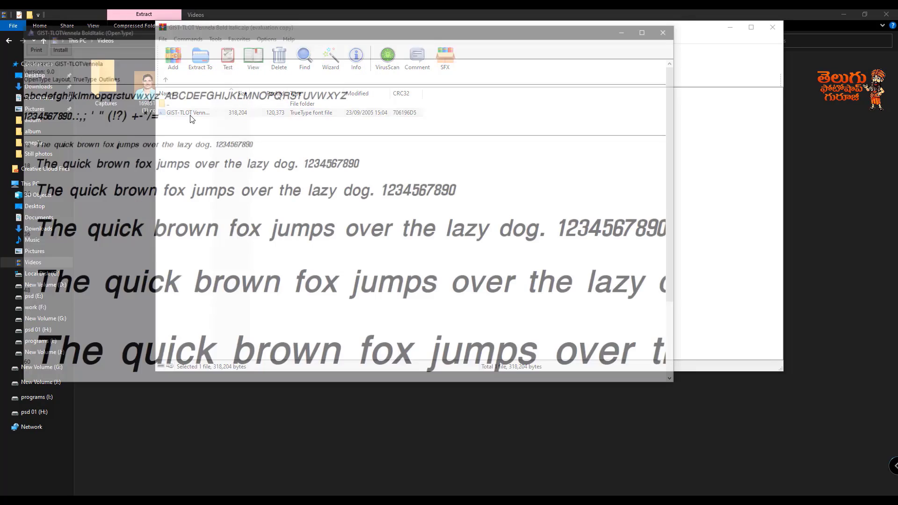
{"action": "left_click", "coordinate": [55, 46]}
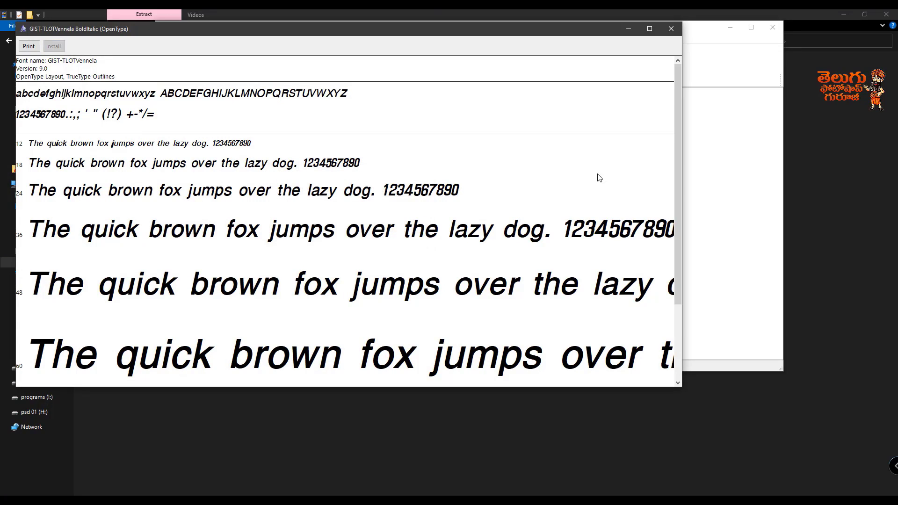
{"action": "left_click", "coordinate": [671, 28]}
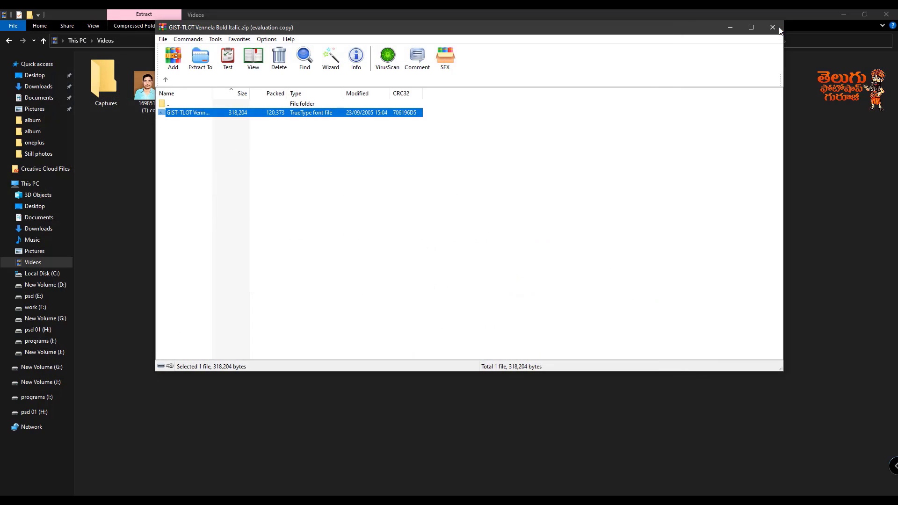
{"action": "left_click", "coordinate": [780, 31]}
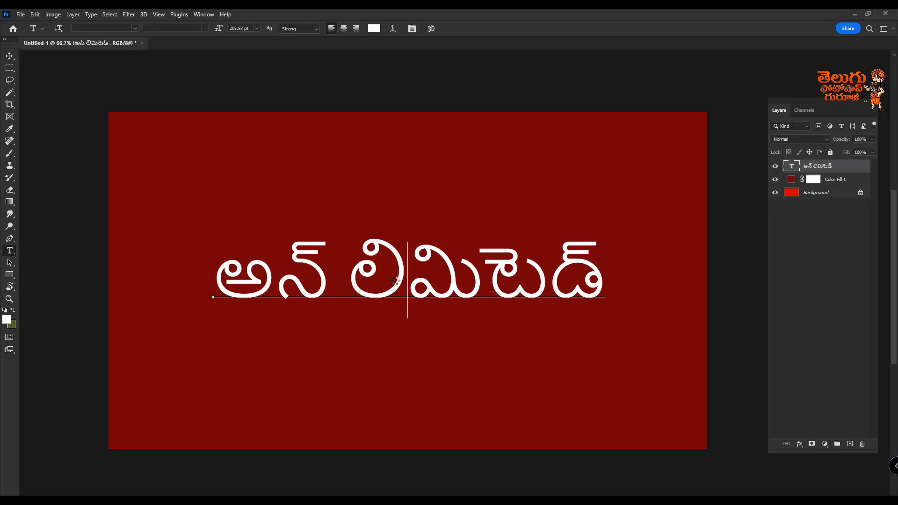
Step: Change the font of all the అన్ లిమిటెడ్ text to GIST-TLOTVennela Bold in Photoshop and commit it
{"action": "key", "text": "ctrl+a"}
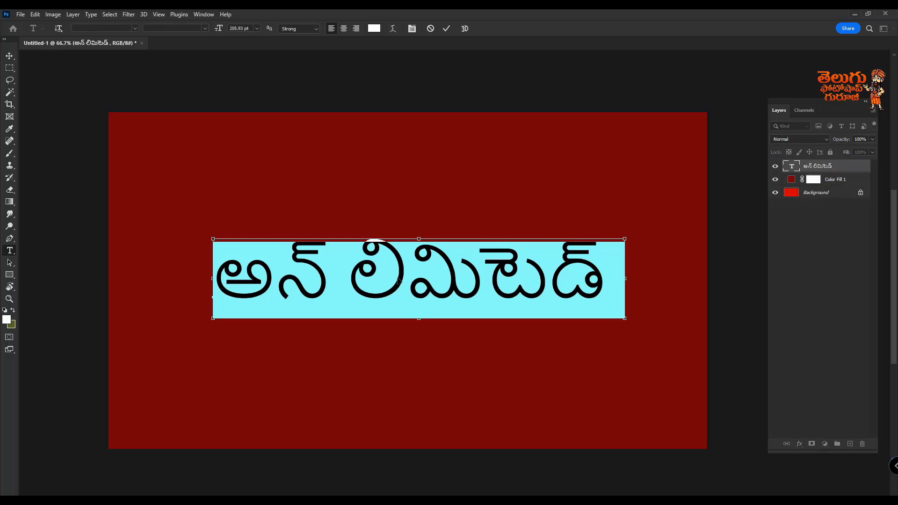
{"action": "left_click", "coordinate": [134, 28]}
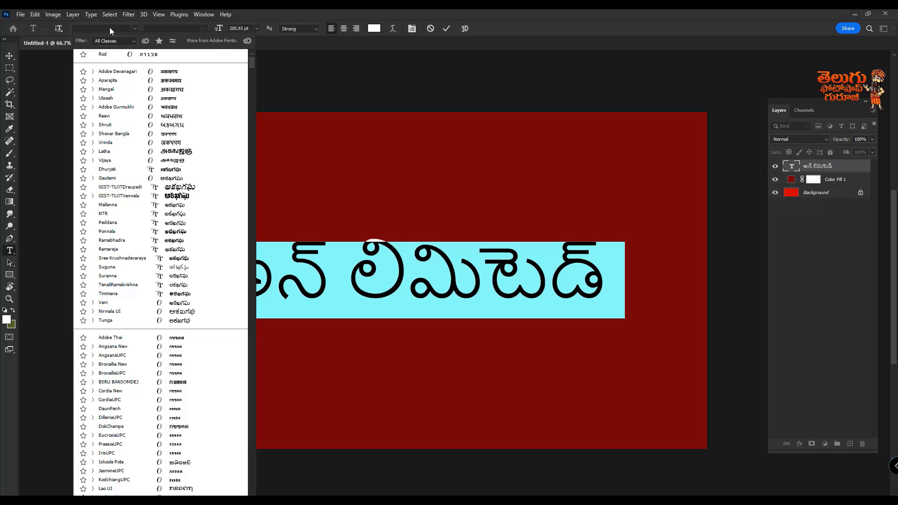
{"action": "type", "text": "g"}
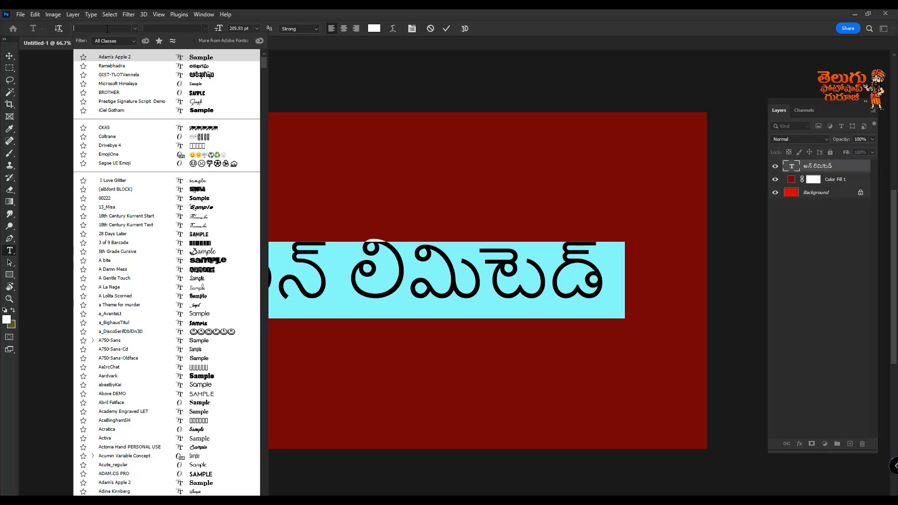
{"action": "type", "text": "is"}
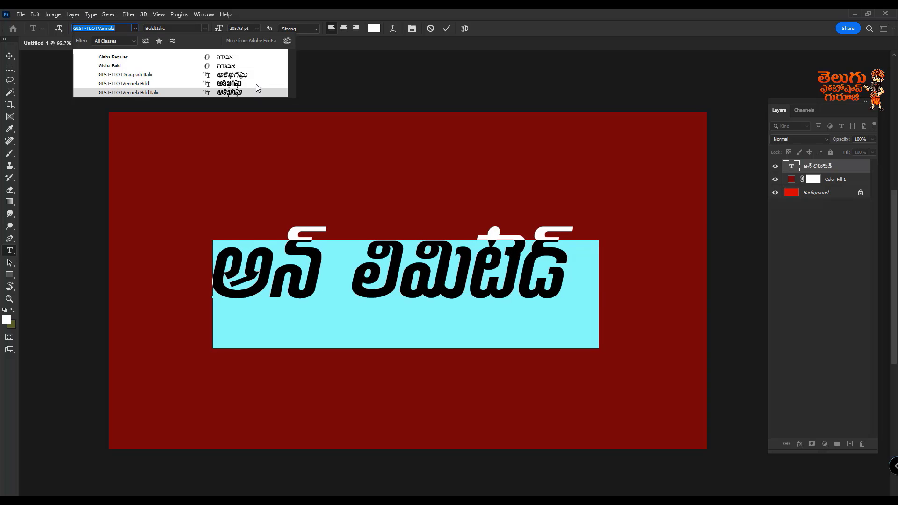
{"action": "left_click", "coordinate": [257, 84]}
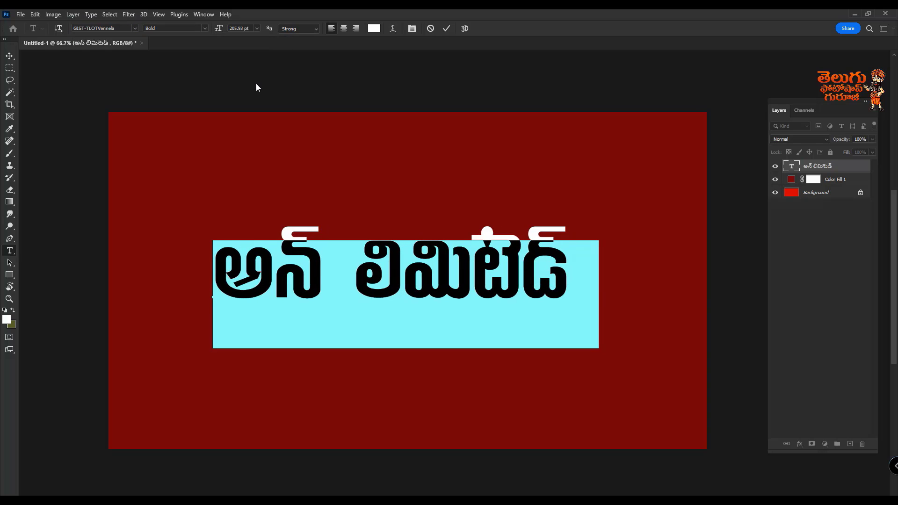
{"action": "left_click", "coordinate": [9, 55]}
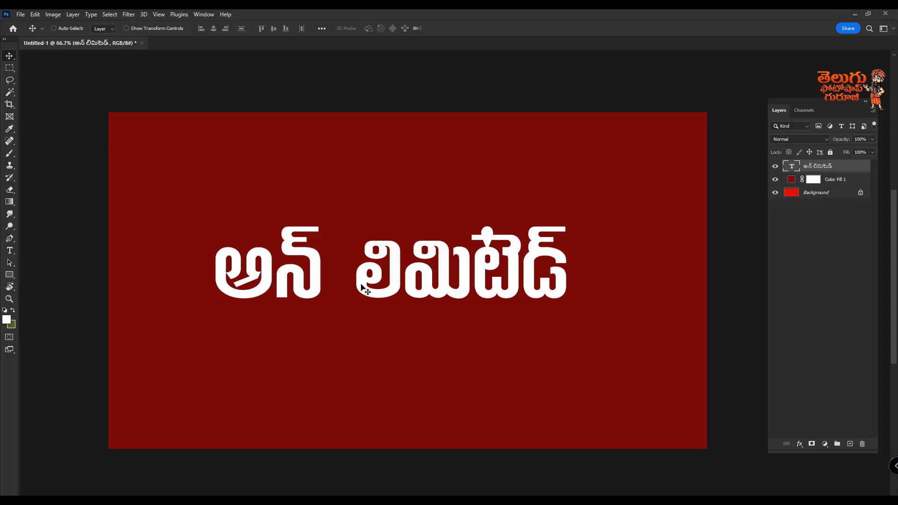
Step: Try to close the gap between అన్ and లిమిటెడ్ by deleting the space, and undo the edit
{"action": "left_click", "coordinate": [10, 252]}
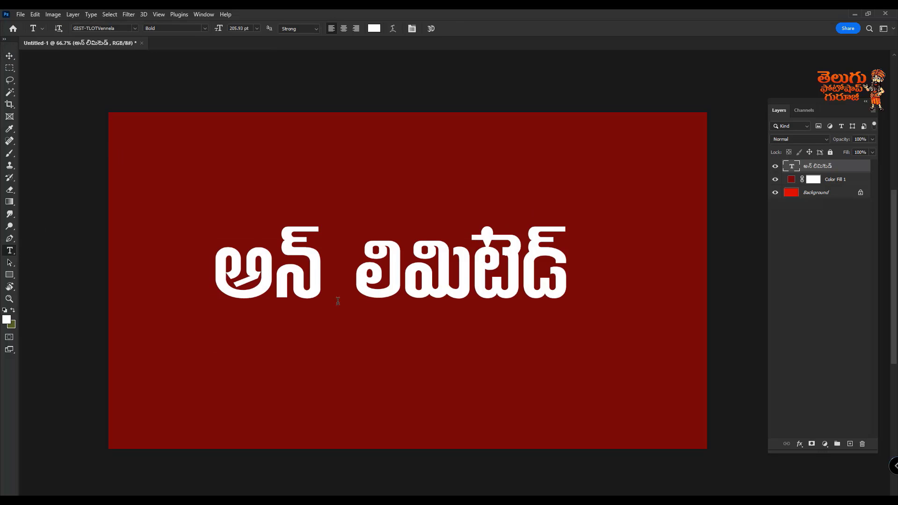
{"action": "left_click", "coordinate": [359, 277]}
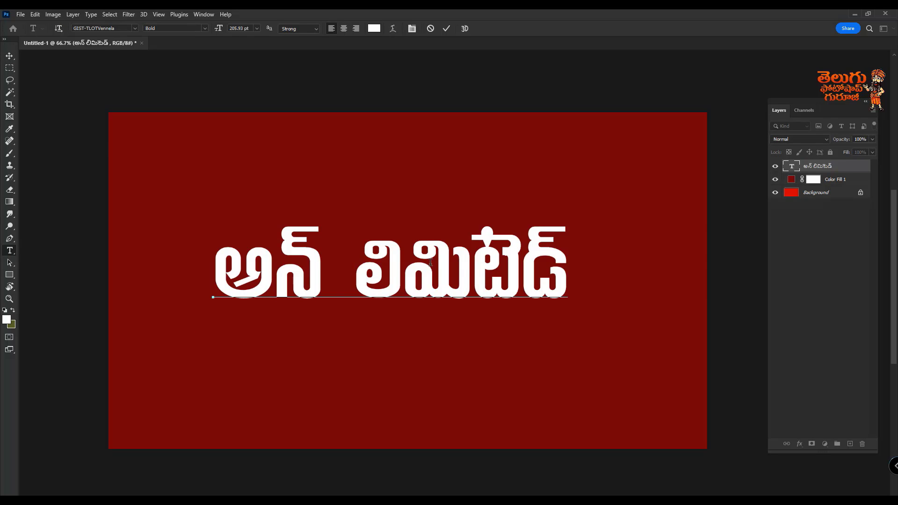
{"action": "key", "text": "BackSpace"}
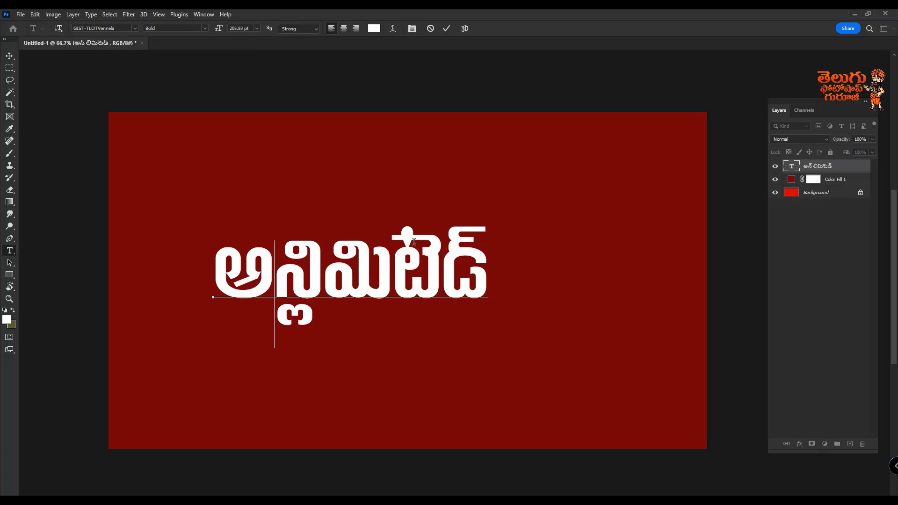
{"action": "key", "text": "ctrl+Return"}
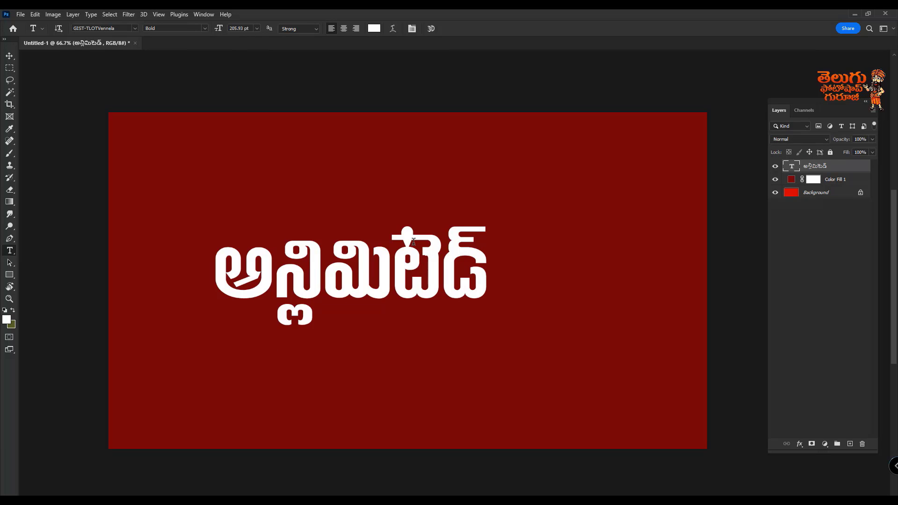
{"action": "key", "text": "ctrl+z"}
Step: Duplicate the అన్ లిమిటెడ్ text layer, hide the original and rasterize the copy
{"action": "left_click", "coordinate": [9, 56]}
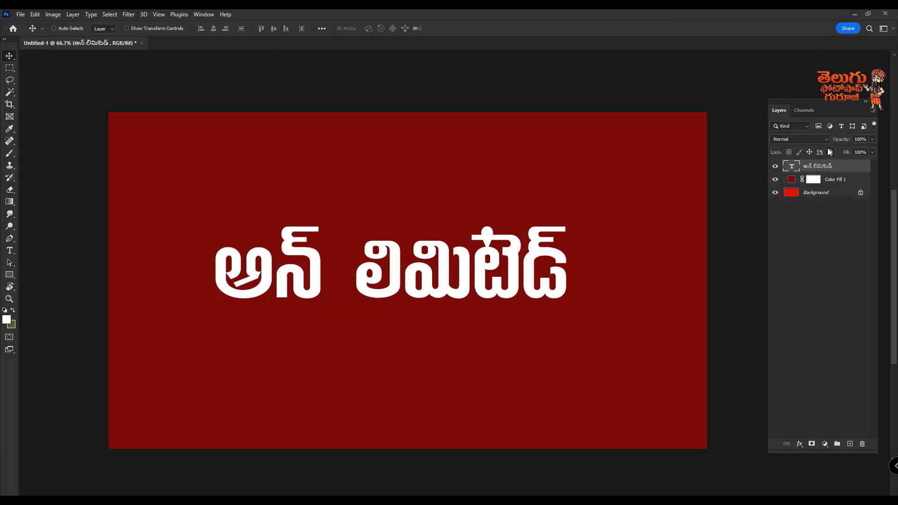
{"action": "key", "text": "ctrl+j"}
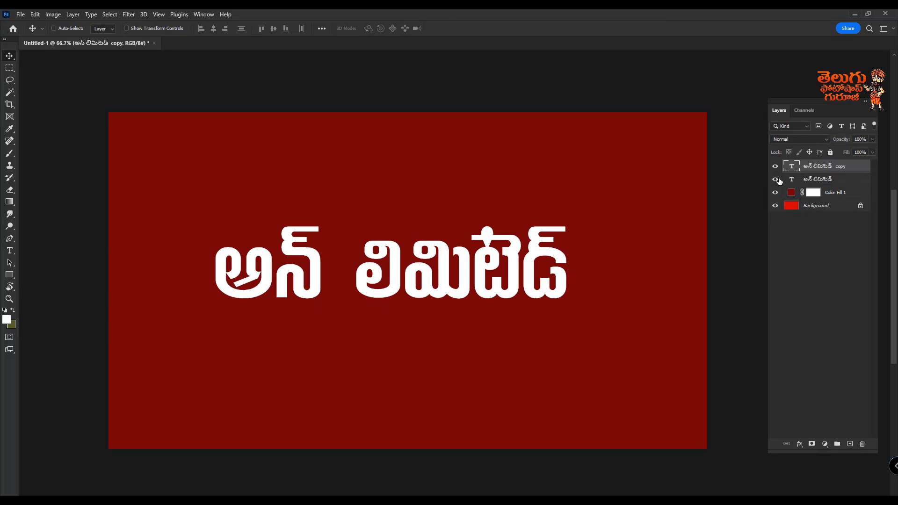
{"action": "left_click", "coordinate": [775, 180]}
{"action": "right_click", "coordinate": [828, 167]}
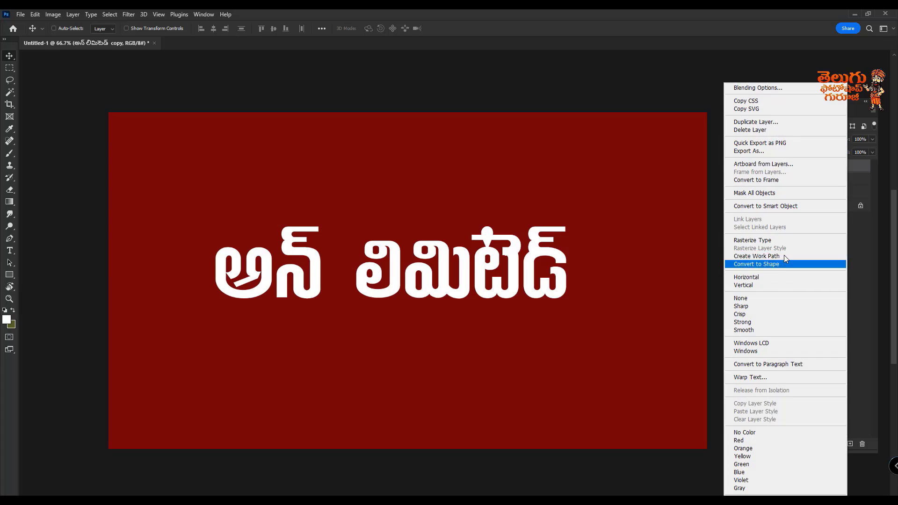
{"action": "left_click", "coordinate": [779, 242]}
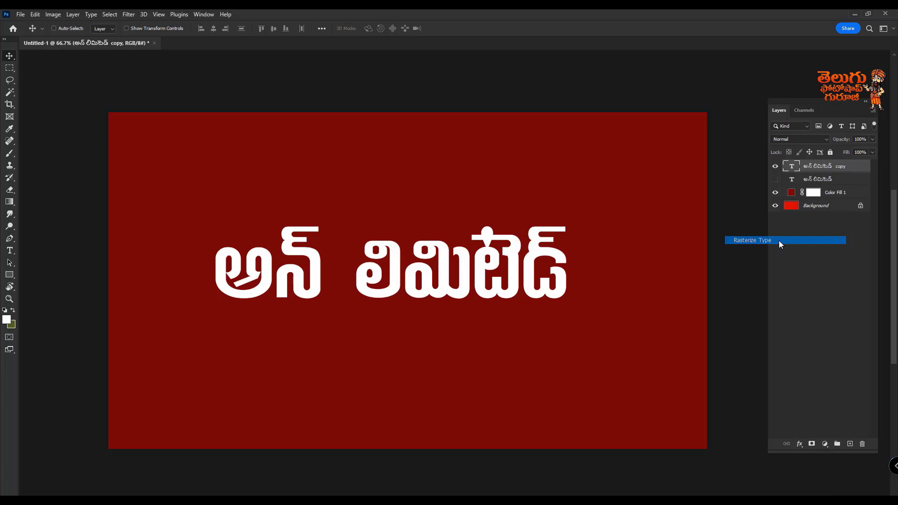
Step: Select అన్ on the rasterized copy with a rectangular marquee, shift it closer to లిమిటెడ్ and deselect
{"action": "left_click", "coordinate": [9, 80]}
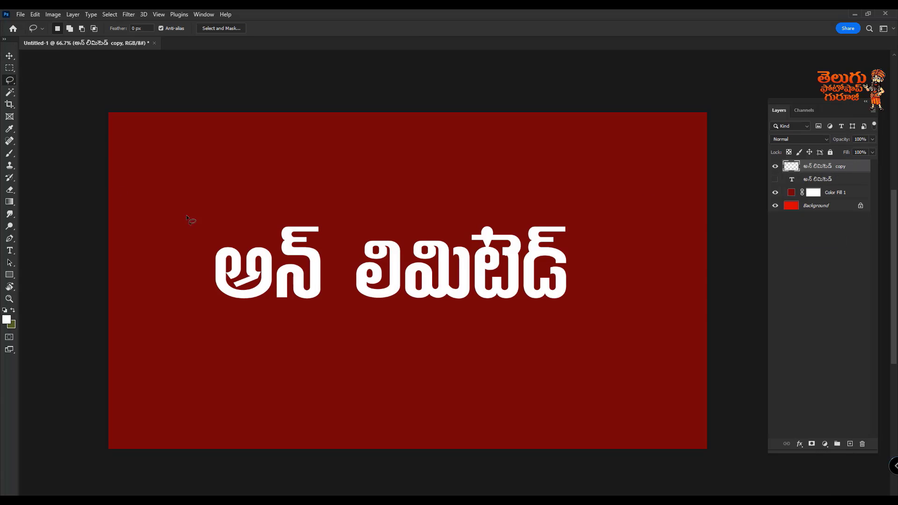
{"action": "mouse_move", "coordinate": [178, 271]}
{"action": "left_mouse_down"}
{"action": "mouse_move", "coordinate": [216, 335]}
{"action": "mouse_move", "coordinate": [304, 338]}
{"action": "mouse_move", "coordinate": [336, 292]}
{"action": "mouse_move", "coordinate": [334, 240]}
{"action": "left_mouse_up"}
{"action": "key", "text": "m"}
{"action": "left_click", "coordinate": [9, 56]}
{"action": "right_click", "coordinate": [10, 68]}
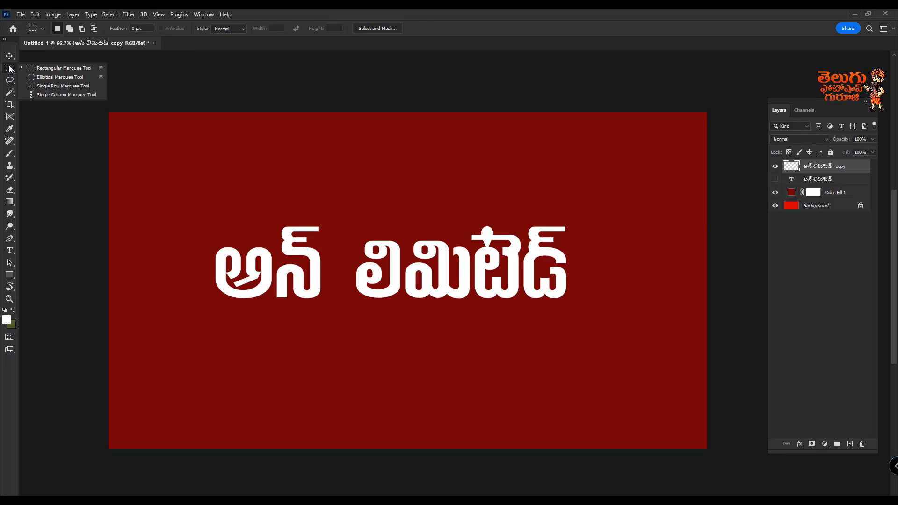
{"action": "left_click", "coordinate": [48, 70]}
{"action": "left_click_drag", "start_coordinate": [184, 189], "coordinate": [325, 345]}
{"action": "left_click_drag", "start_coordinate": [295, 284], "coordinate": [323, 285]}
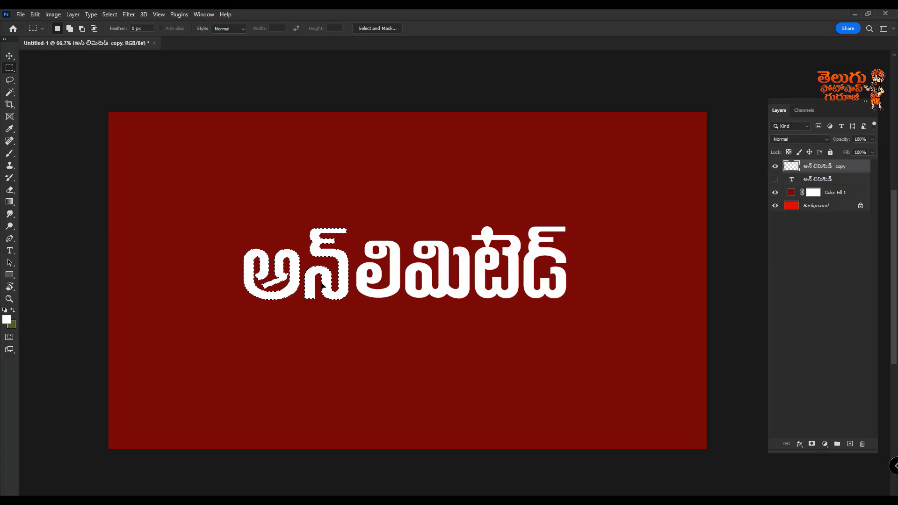
{"action": "left_click", "coordinate": [496, 348]}
Step: Switch to the browser and add the Telugu word జనని after అన్ లిమిటెడ్ on the Easy Telugu Typing page
{"action": "key", "text": "super"}
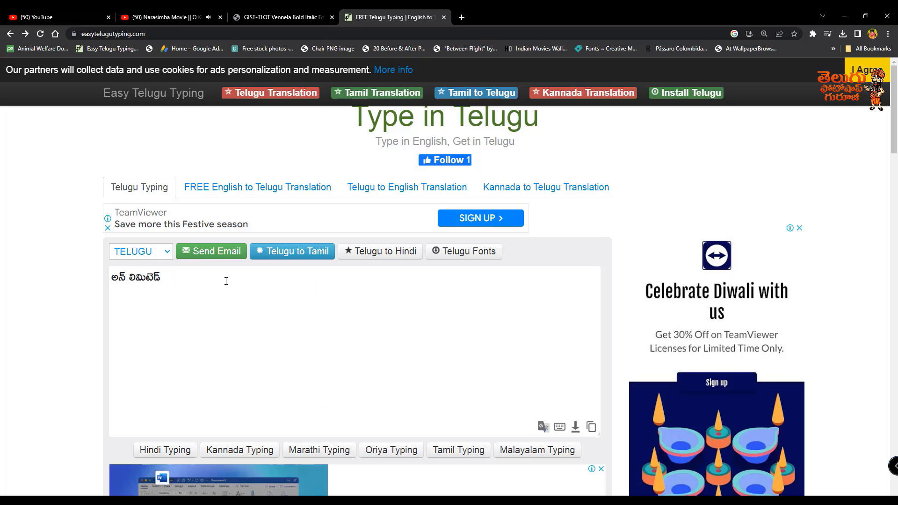
{"action": "type", "text": "nani"}
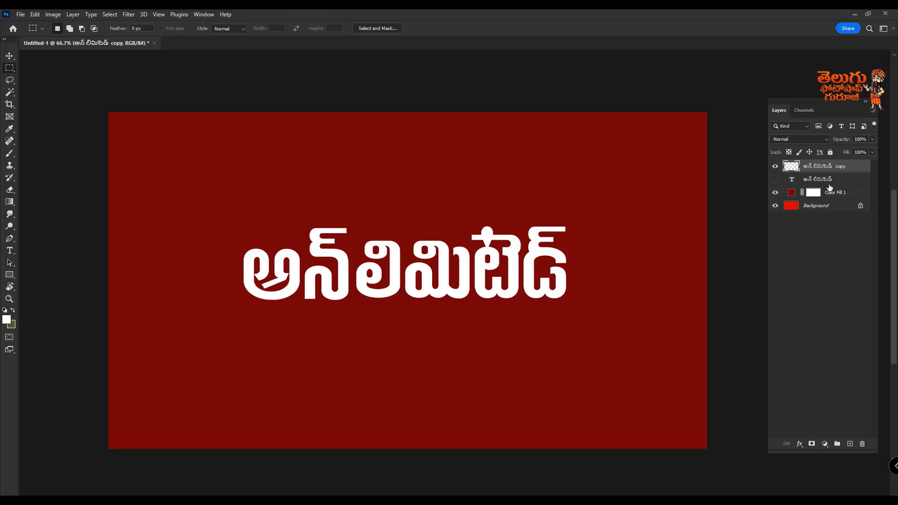
Step: Show the original అన్ లిమిటెడ్ text layer in Photoshop and move it about 4.6 in below the rasterized lettering
{"action": "left_click", "coordinate": [775, 179]}
{"action": "left_click", "coordinate": [823, 179]}
{"action": "key", "text": "v"}
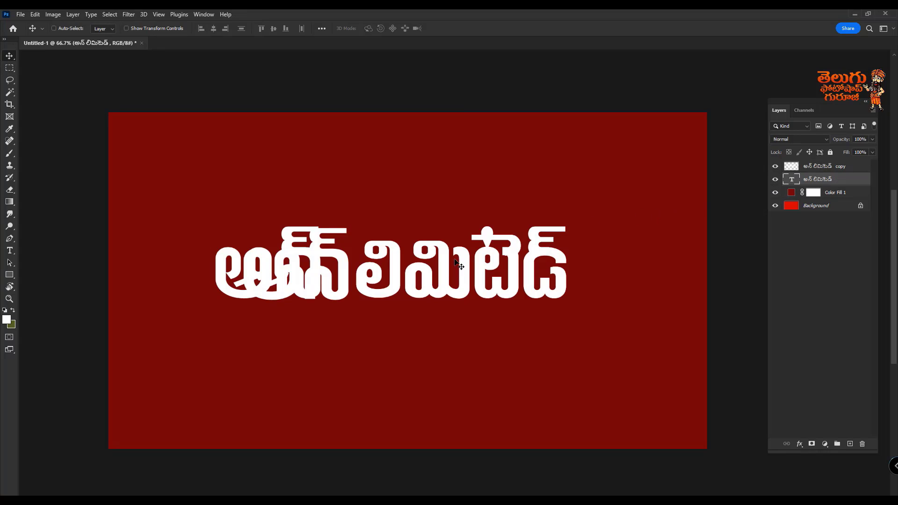
{"action": "left_click_drag", "start_coordinate": [457, 263], "coordinate": [465, 366]}
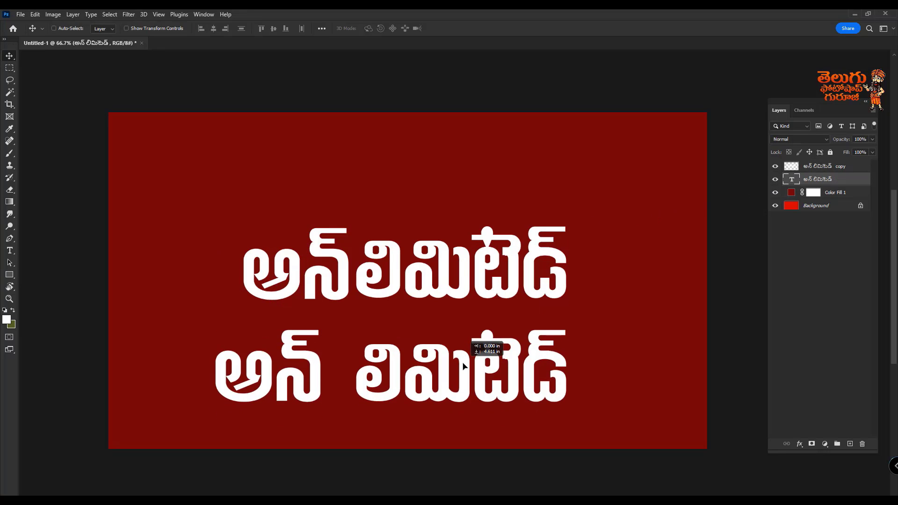
Step: Replace the lower line's text with జనని and place it centrally just beneath the అన్ లిమిటెడ్ lettering
{"action": "double_click", "coordinate": [468, 361]}
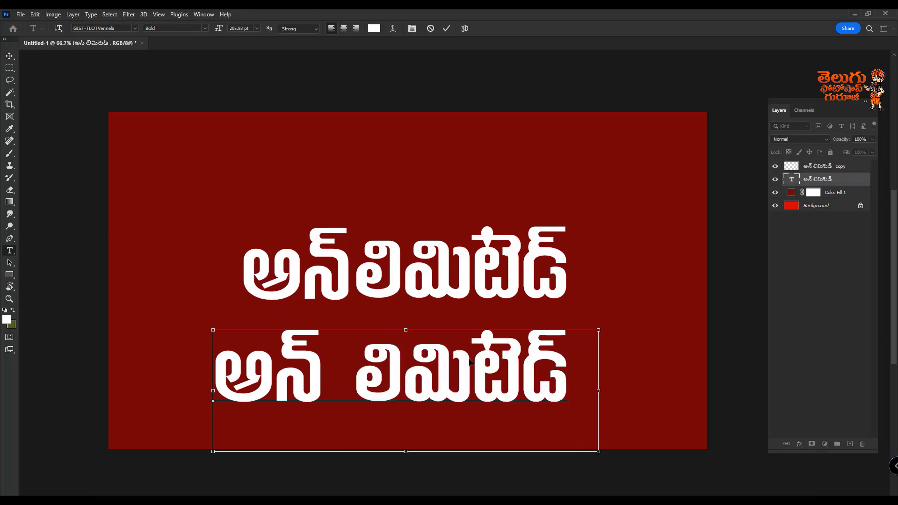
{"action": "key", "text": "ctrl+a"}
{"action": "type", "text": "జనని"}
{"action": "left_click", "coordinate": [10, 56]}
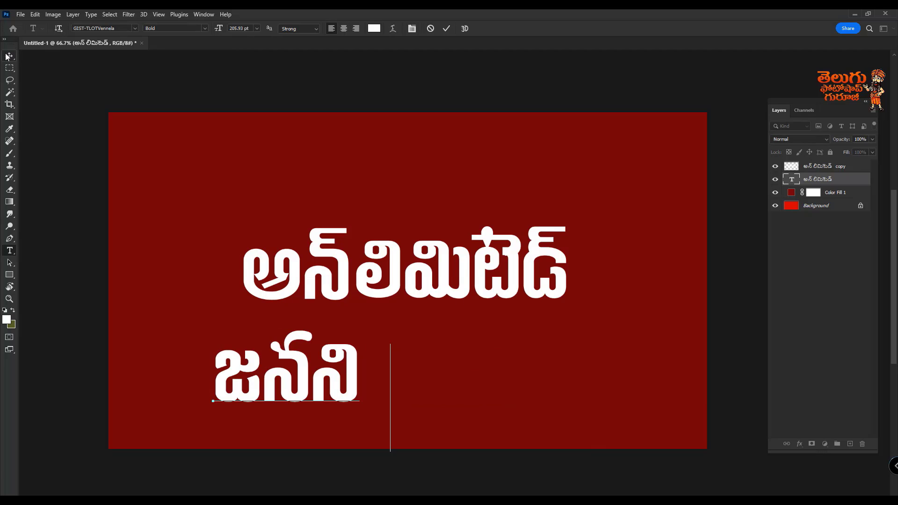
{"action": "left_click_drag", "start_coordinate": [364, 398], "coordinate": [450, 343]}
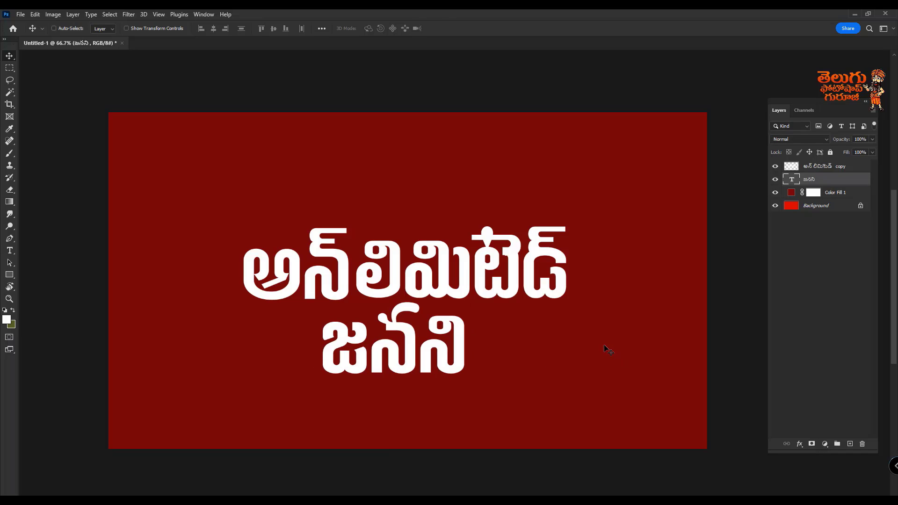
Step: Duplicate జనని above the అన్ లిమిటెడ్ lettering and replace the duplicate's text with the Telugu name from the typing site
{"action": "left_click_drag", "start_coordinate": [456, 365], "coordinate": [464, 180]}
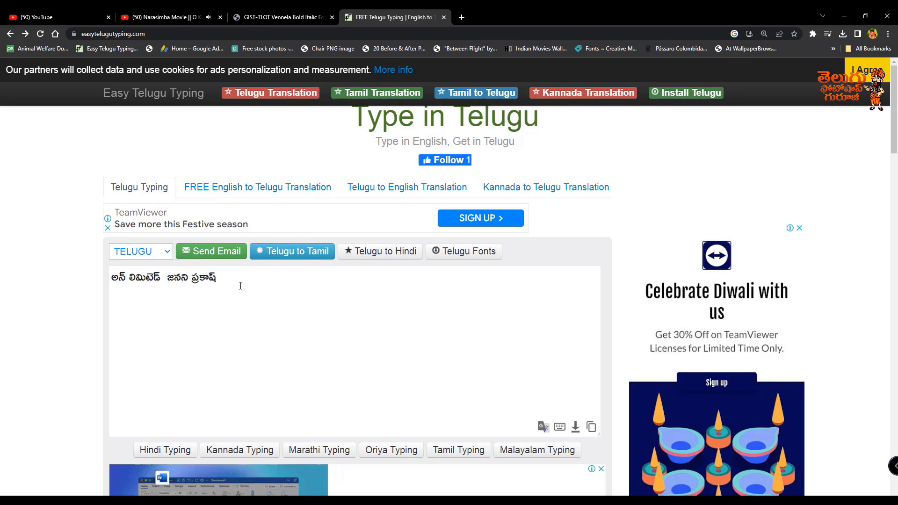
{"action": "left_click_drag", "start_coordinate": [194, 277], "coordinate": [332, 283]}
{"action": "key", "text": "ctrl+c"}
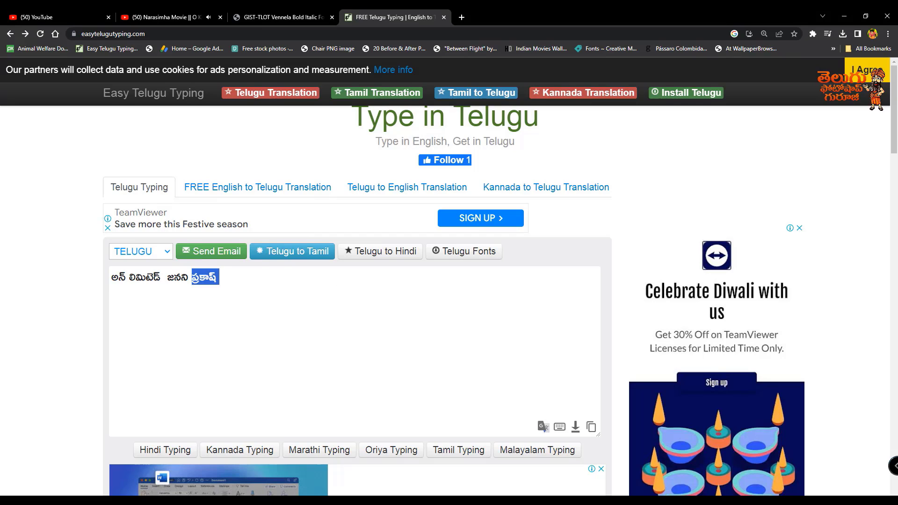
{"action": "key", "text": "alt+Tab"}
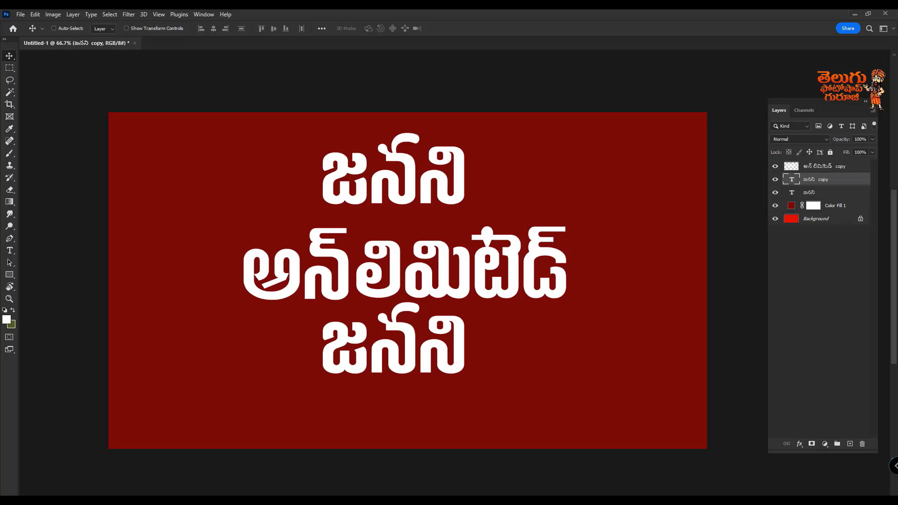
{"action": "double_click", "coordinate": [409, 183]}
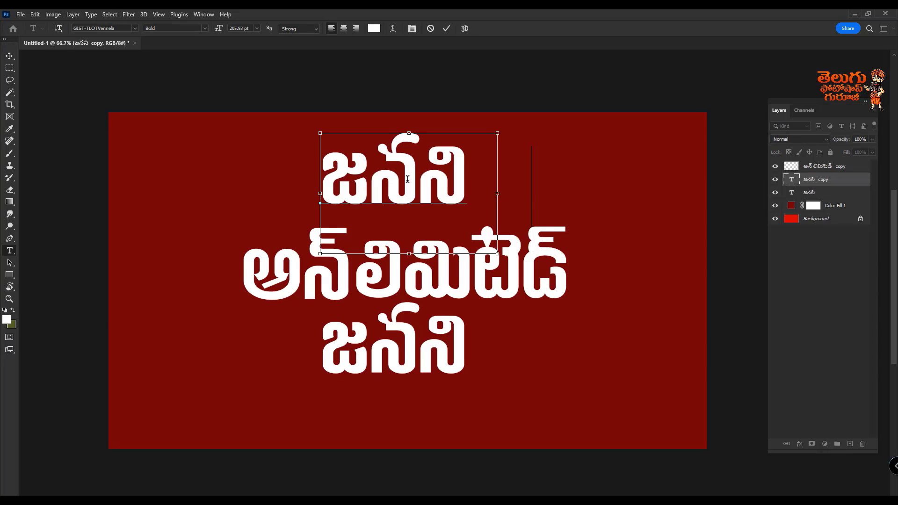
{"action": "key", "text": "ctrl+v"}
{"action": "left_click", "coordinate": [10, 56]}
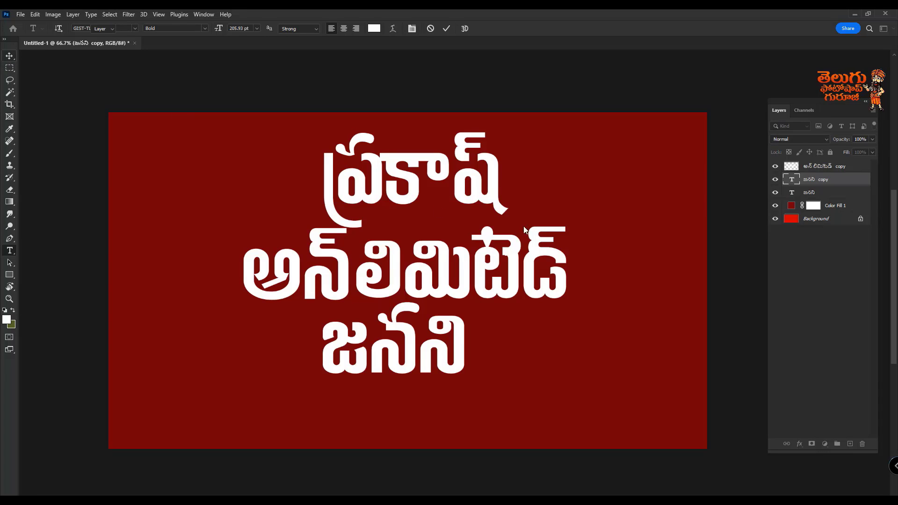
{"action": "left_click_drag", "start_coordinate": [470, 203], "coordinate": [345, 216]}
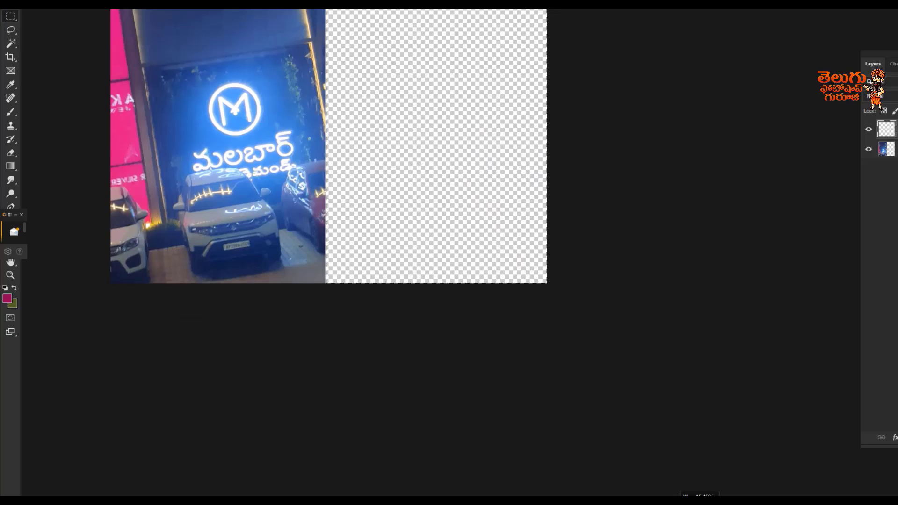
Step: Fill the selected empty half of the canvas with the magenta foreground colour on the new layer and deselect it
{"action": "left_click_drag", "start_coordinate": [403, 195], "coordinate": [403, 354]}
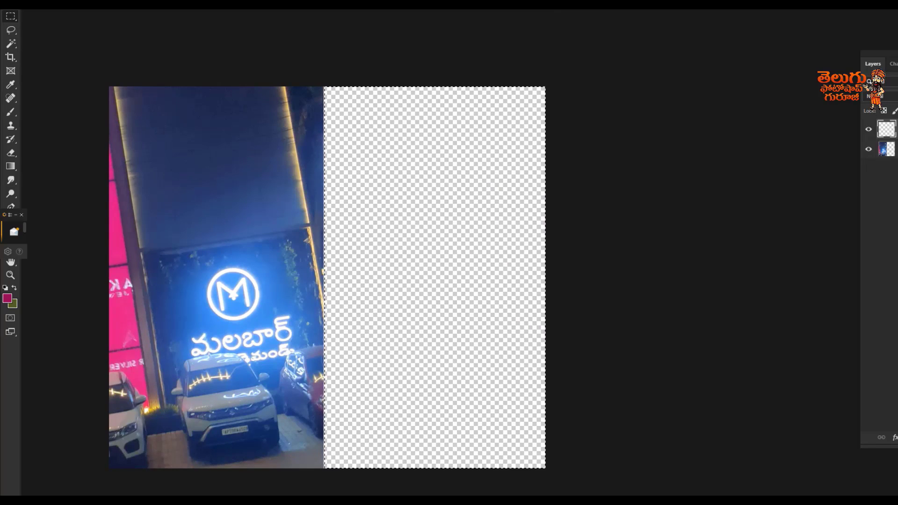
{"action": "key", "text": "alt+BackSpace"}
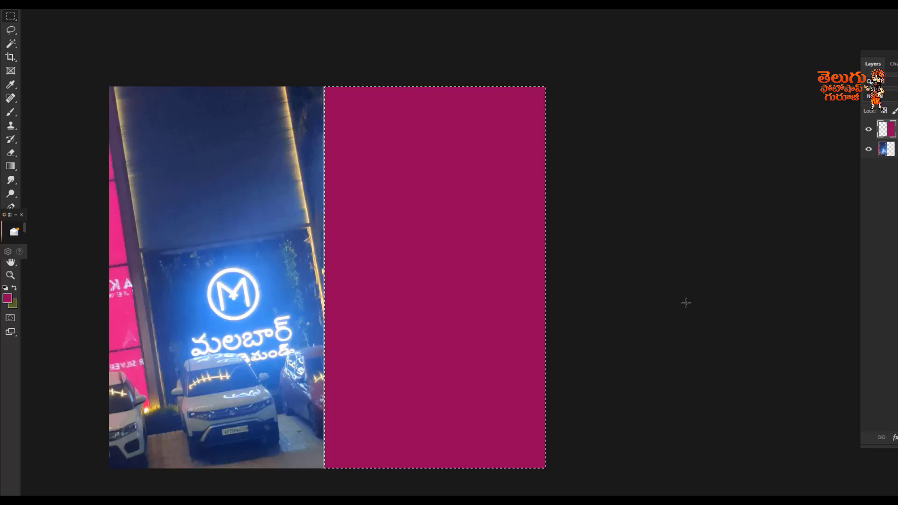
{"action": "key", "text": "ctrl+d"}
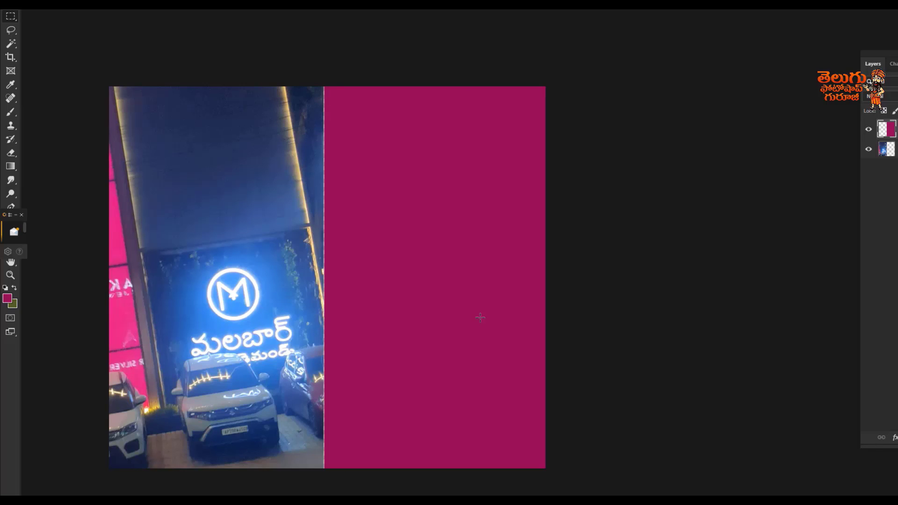
{"action": "scroll", "coordinate": [479, 317], "scroll_direction": "up", "scroll_amount": 2}
{"action": "left_click_drag", "start_coordinate": [413, 277], "coordinate": [541, 223]}
Step: Switch to the browser, add malabar in Telugu after the existing words on the Easy Telugu Typing page, and select the word
{"action": "key", "text": "super"}
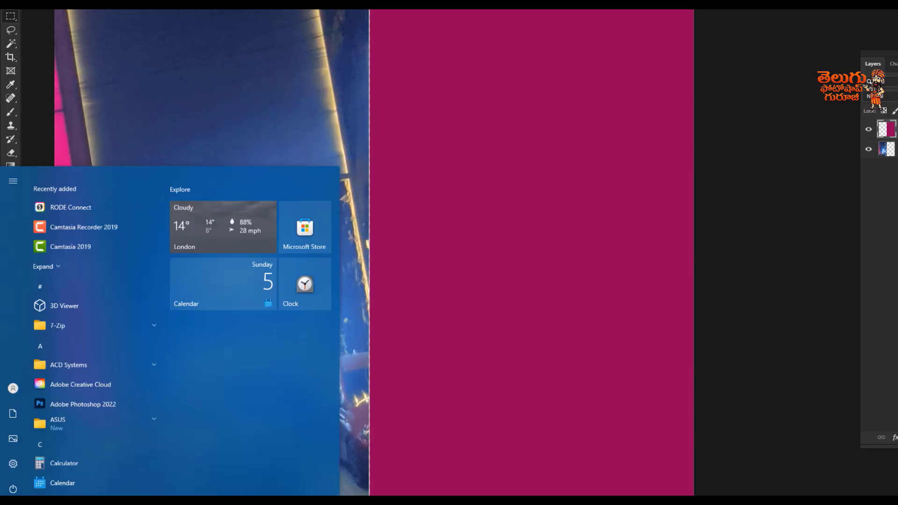
{"action": "left_click", "coordinate": [631, 495]}
{"action": "left_click", "coordinate": [319, 260]}
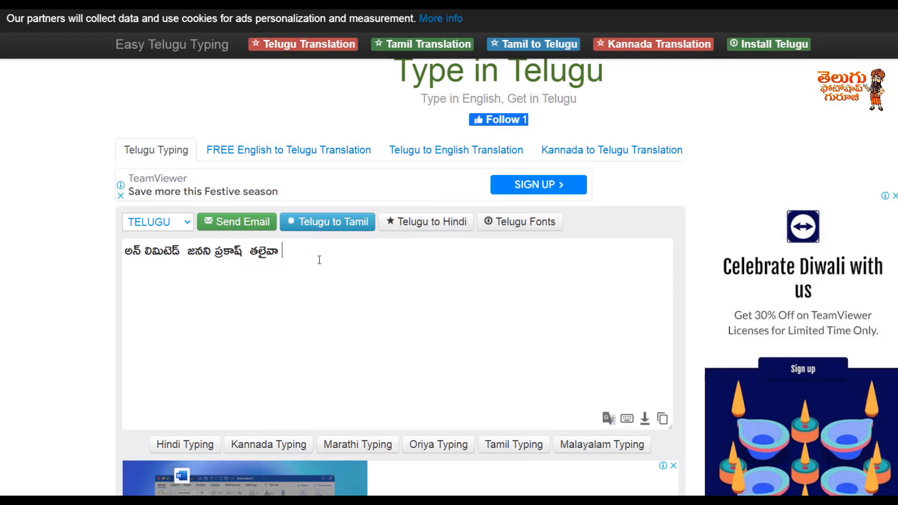
{"action": "type", "text": "malabar"}
{"action": "left_click_drag", "start_coordinate": [329, 252], "coordinate": [287, 249]}
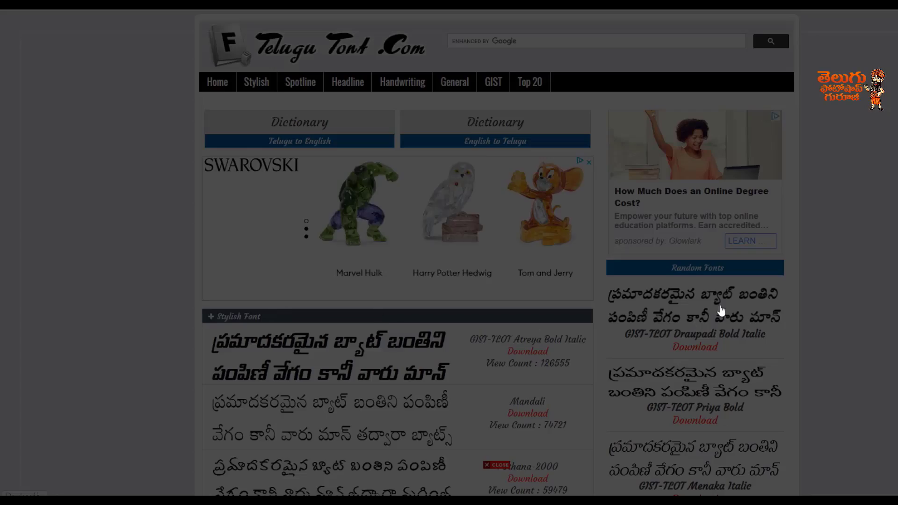
Step: Look through the font samples on the Telugu font site and open the Lohit-Telugu download page
{"action": "scroll", "coordinate": [212, 330], "scroll_direction": "down", "scroll_amount": 4}
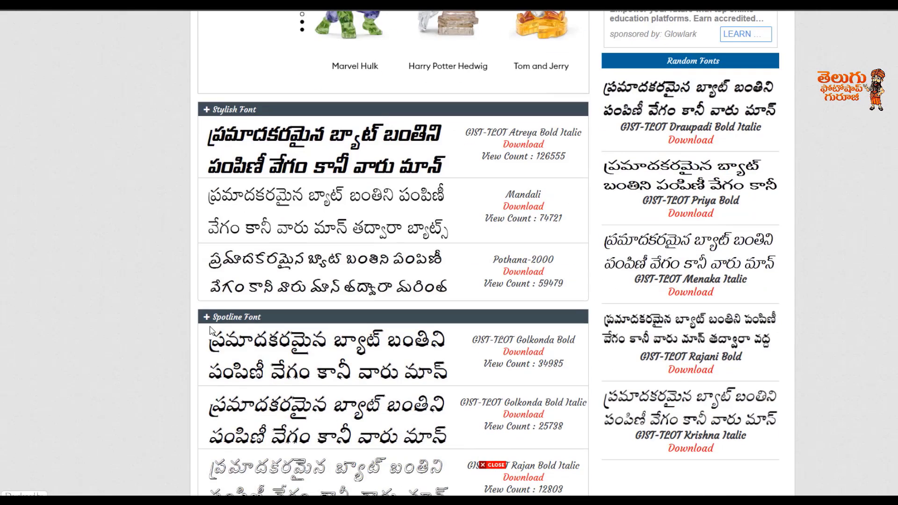
{"action": "scroll", "coordinate": [211, 330], "scroll_direction": "down", "scroll_amount": 5}
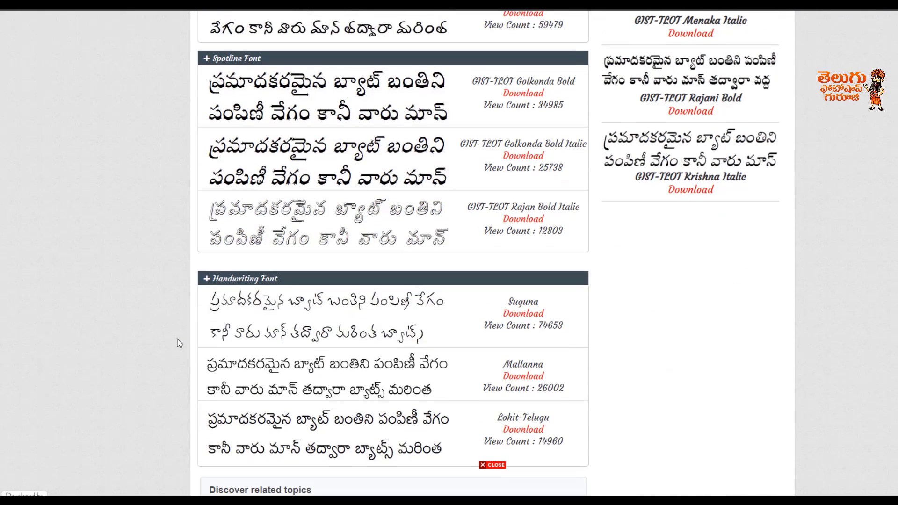
{"action": "scroll", "coordinate": [179, 344], "scroll_direction": "down", "scroll_amount": 1}
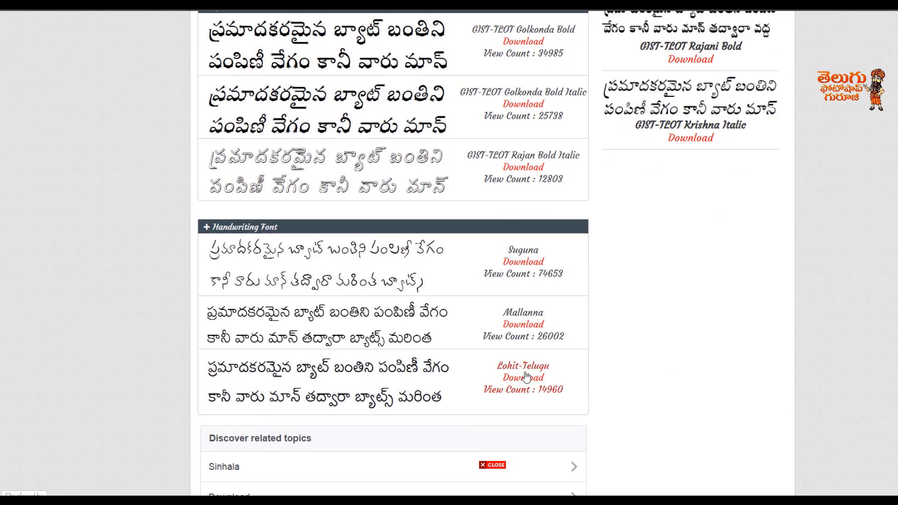
{"action": "left_click", "coordinate": [360, 378]}
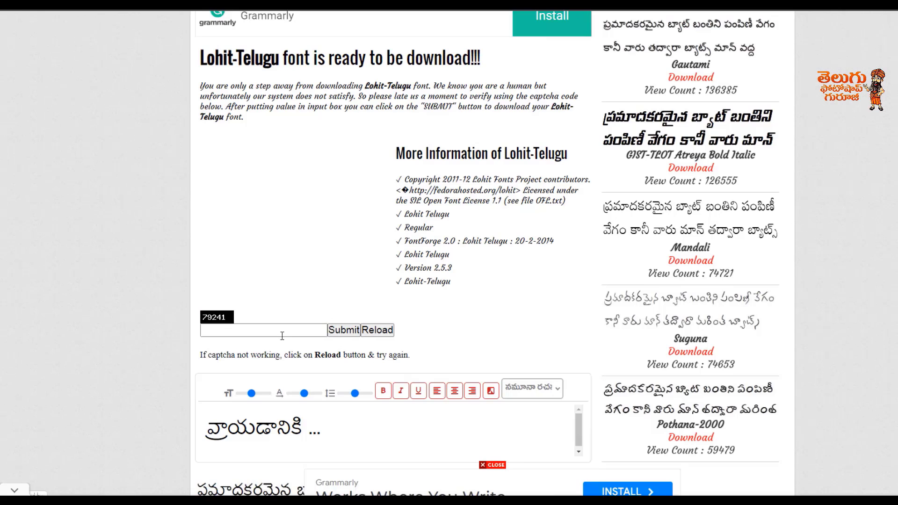
Step: Enlarge the Lohit-Telugu preview text and replace its sample wording with మలబార్
{"action": "scroll", "coordinate": [346, 289], "scroll_direction": "down", "scroll_amount": 3}
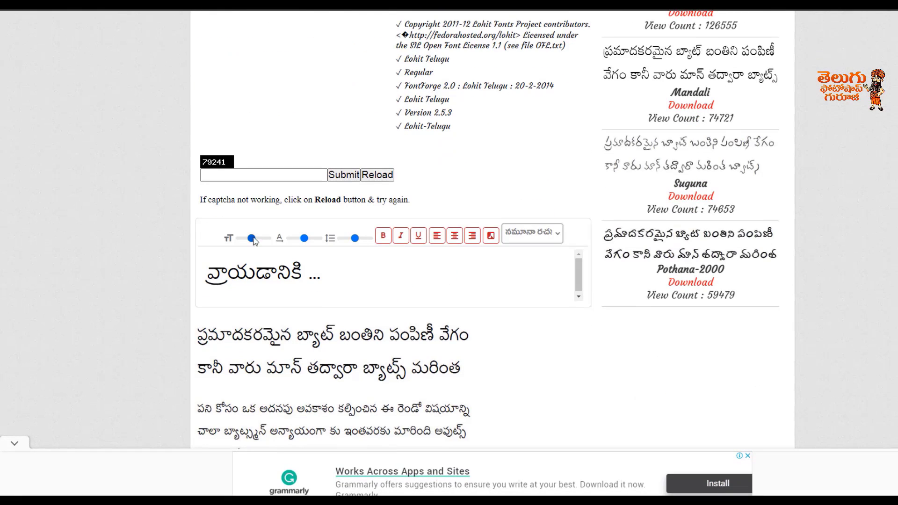
{"action": "left_click_drag", "start_coordinate": [253, 240], "coordinate": [267, 238]}
{"action": "left_click_drag", "start_coordinate": [457, 266], "coordinate": [151, 271]}
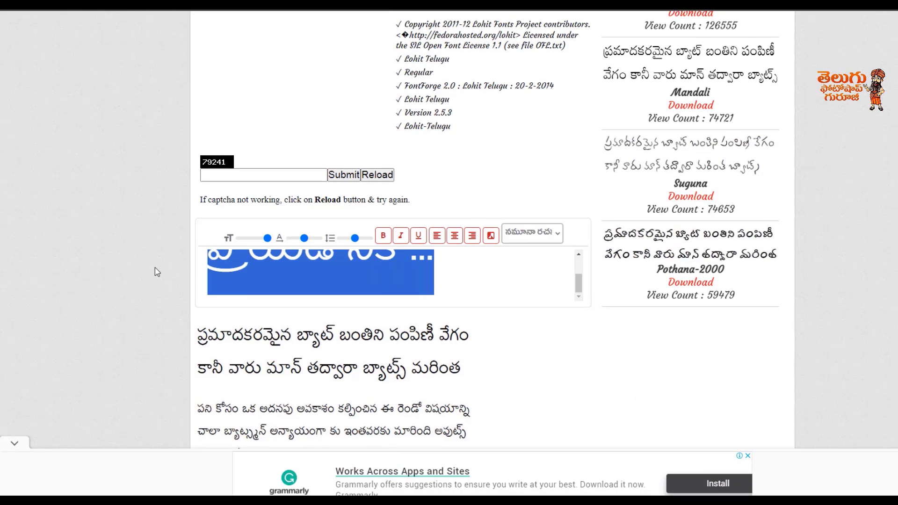
{"action": "key", "text": "BackSpace"}
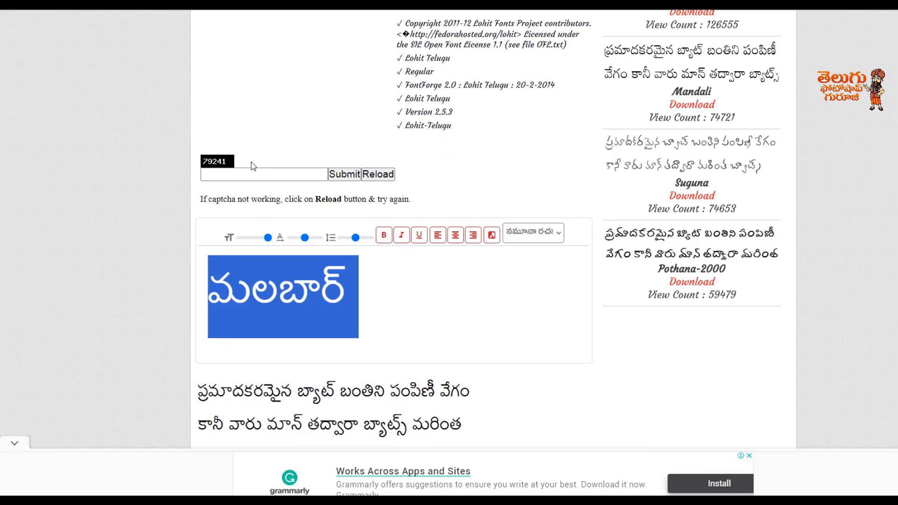
Step: Enter the captcha code shown for Lohit-Telugu and submit it to download the font
{"action": "left_click", "coordinate": [248, 176]}
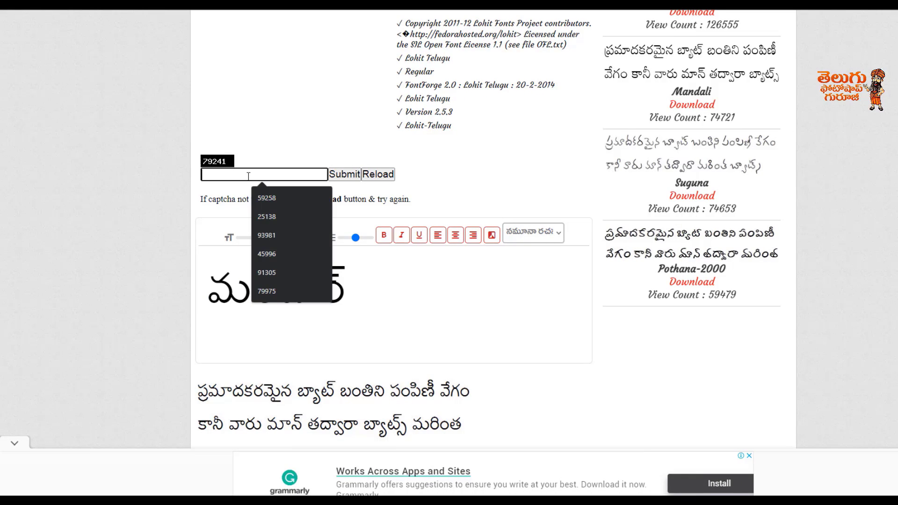
{"action": "type", "text": "79241"}
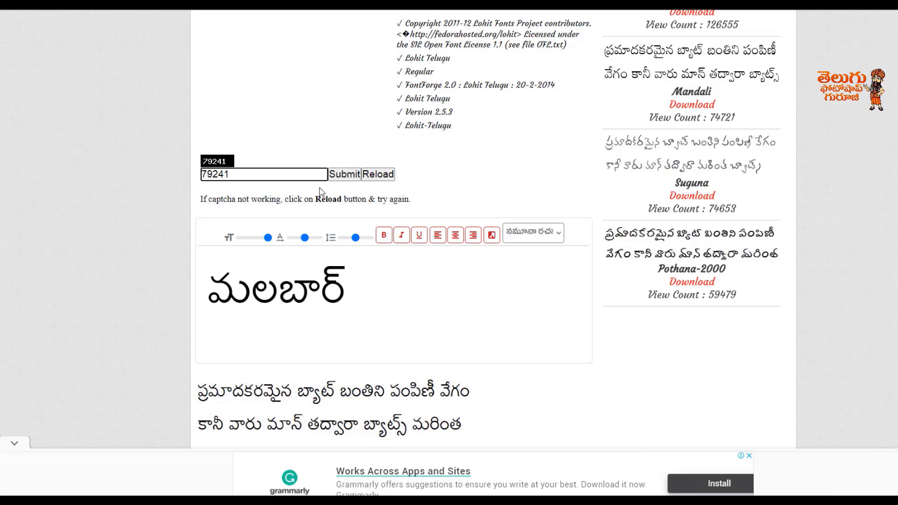
{"action": "left_click", "coordinate": [345, 174]}
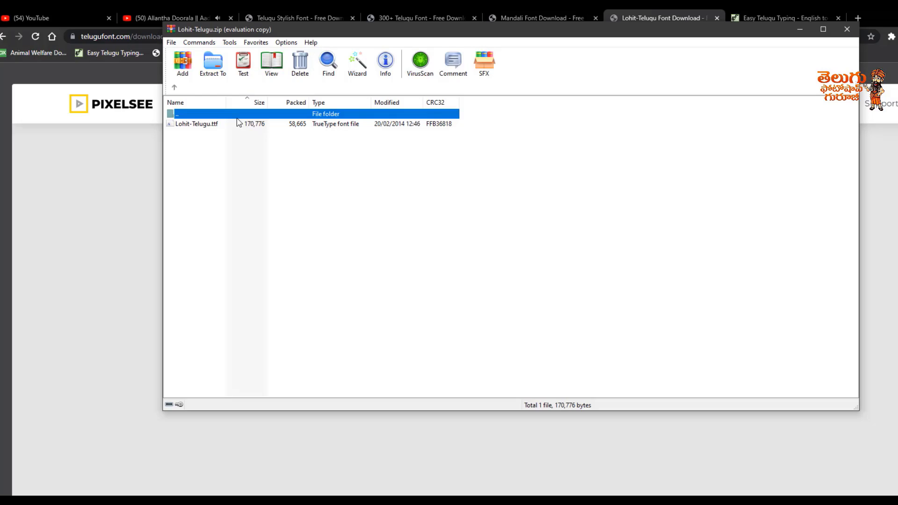
Step: Open the font file from the downloaded Lohit-Telugu.zip and install Lohit Telugu
{"action": "left_click", "coordinate": [236, 124]}
{"action": "double_click", "coordinate": [236, 124]}
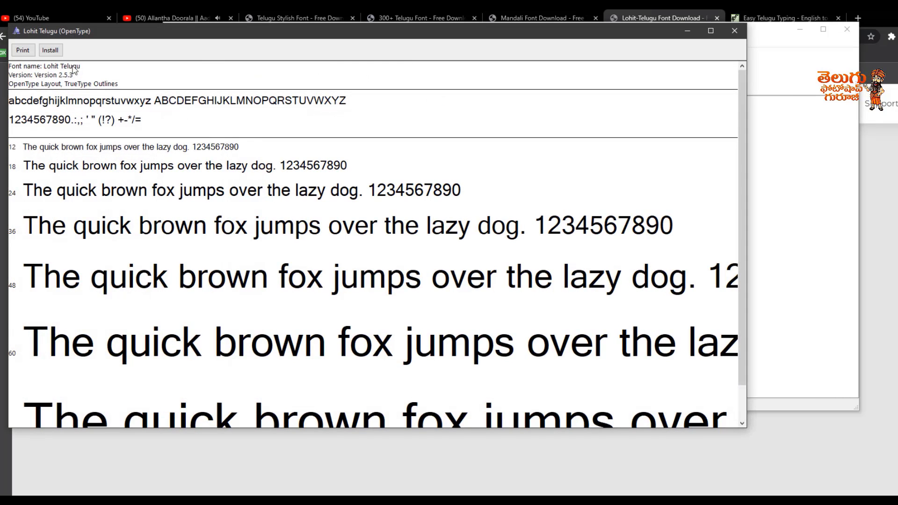
{"action": "left_click", "coordinate": [51, 51]}
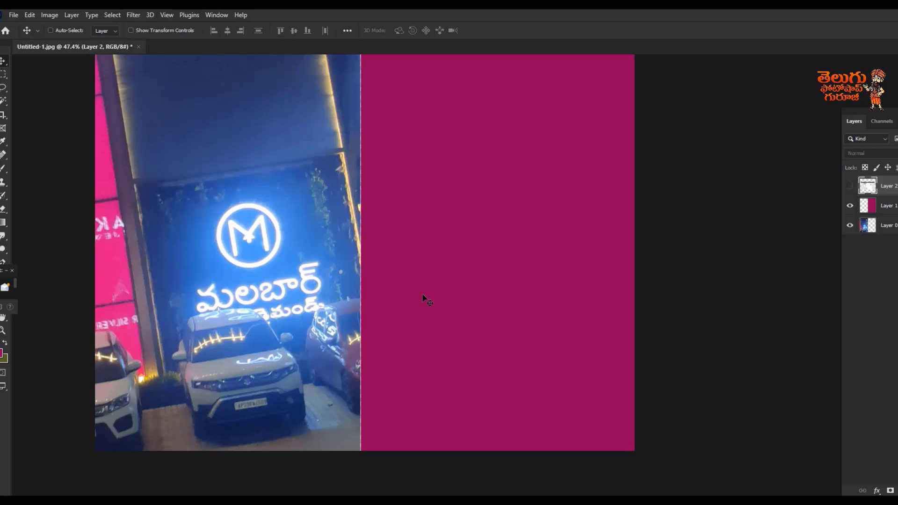
Step: Switch to Photoshop, add మలబార్ as white text on the magenta half, and move it slightly lower
{"action": "key", "text": "t"}
{"action": "key", "text": "v"}
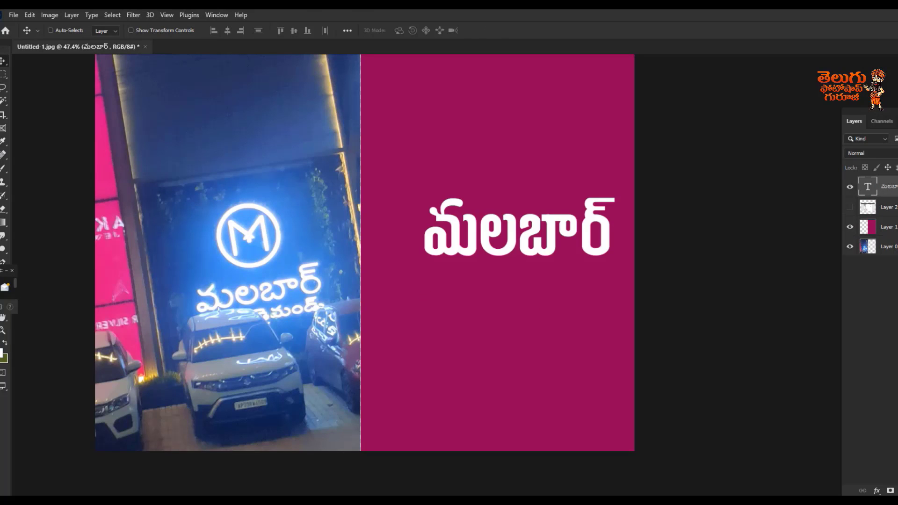
{"action": "scroll", "coordinate": [397, 329], "scroll_direction": "up", "scroll_amount": 1}
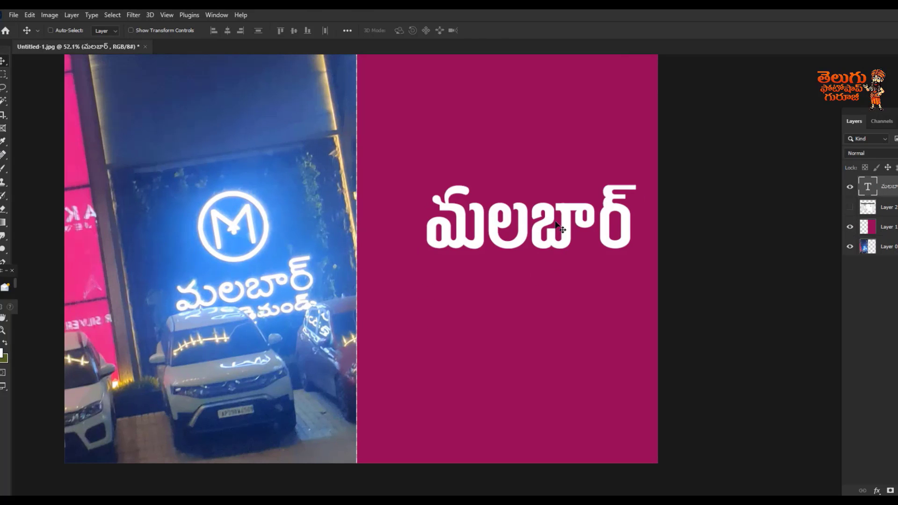
{"action": "left_click_drag", "start_coordinate": [556, 223], "coordinate": [539, 256]}
Step: Set the మలబార్ text's font to Lohit Telugu Regular and shift the lettering slightly right on the magenta area
{"action": "key", "text": "t"}
{"action": "left_click", "coordinate": [539, 254]}
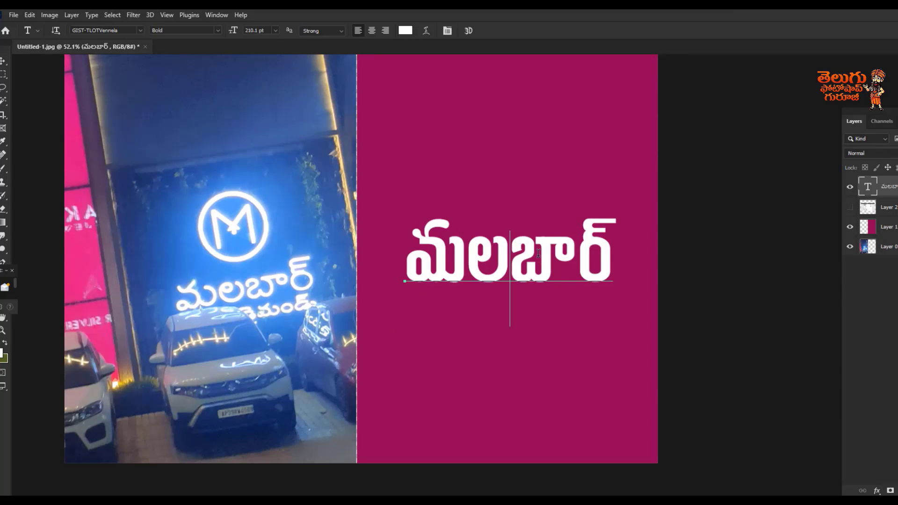
{"action": "key", "text": "ctrl+a"}
{"action": "left_click", "coordinate": [129, 29]}
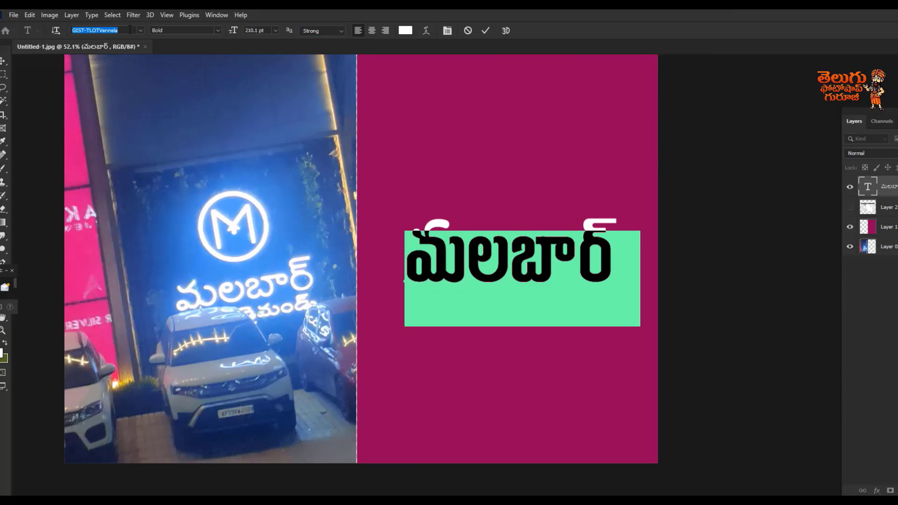
{"action": "type", "text": "loh"}
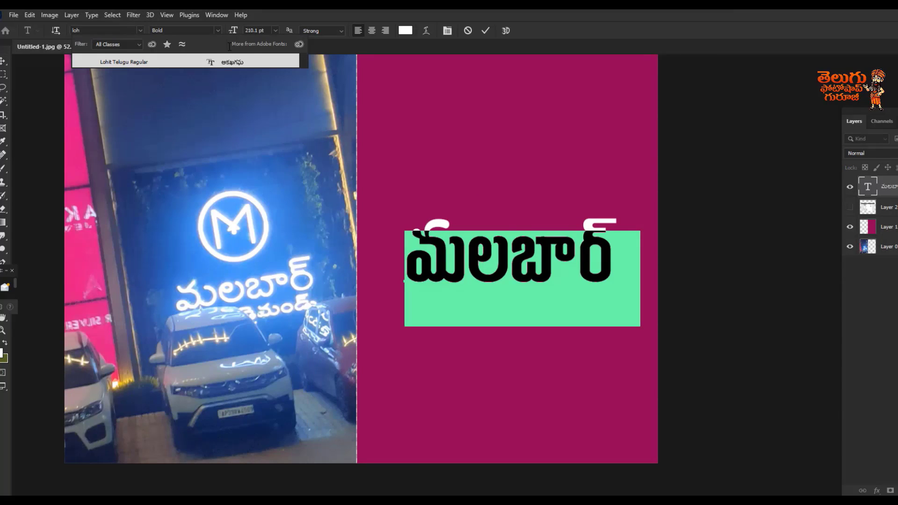
{"action": "left_click", "coordinate": [249, 64]}
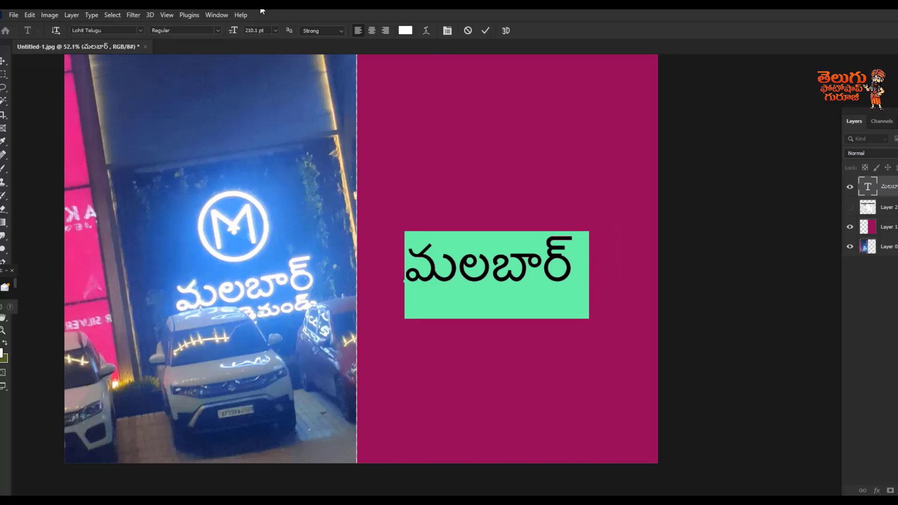
{"action": "left_click", "coordinate": [2, 63]}
{"action": "scroll", "coordinate": [497, 282], "scroll_direction": "up", "scroll_amount": 1}
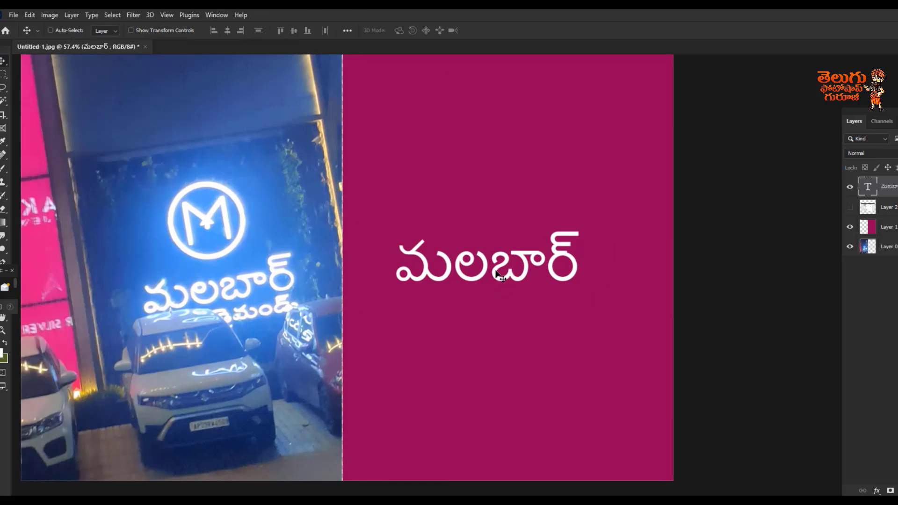
{"action": "left_click_drag", "start_coordinate": [497, 273], "coordinate": [520, 276]}
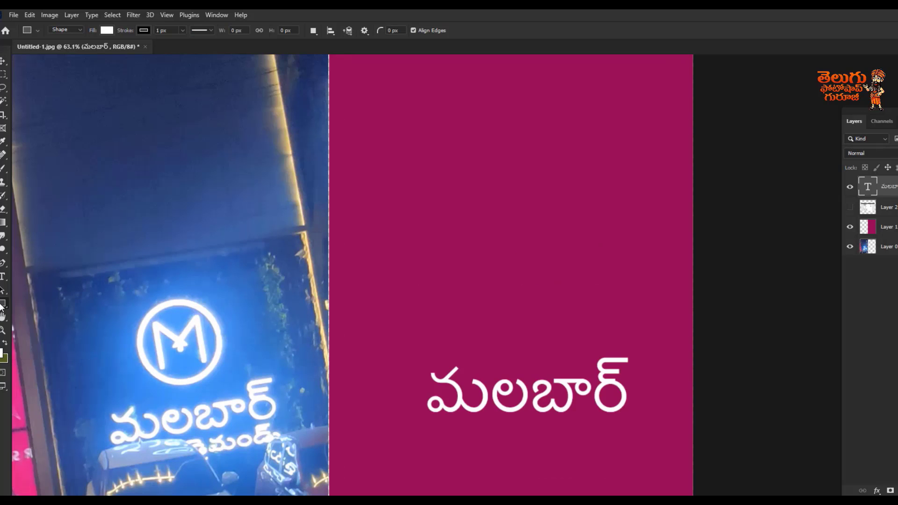
Step: Draw a near-circular ellipse shape about 343 × 325 px directly above the మలబార్ lettering
{"action": "right_click", "coordinate": [3, 303]}
{"action": "left_click", "coordinate": [35, 313]}
{"action": "left_click_drag", "start_coordinate": [464, 250], "coordinate": [576, 355]}
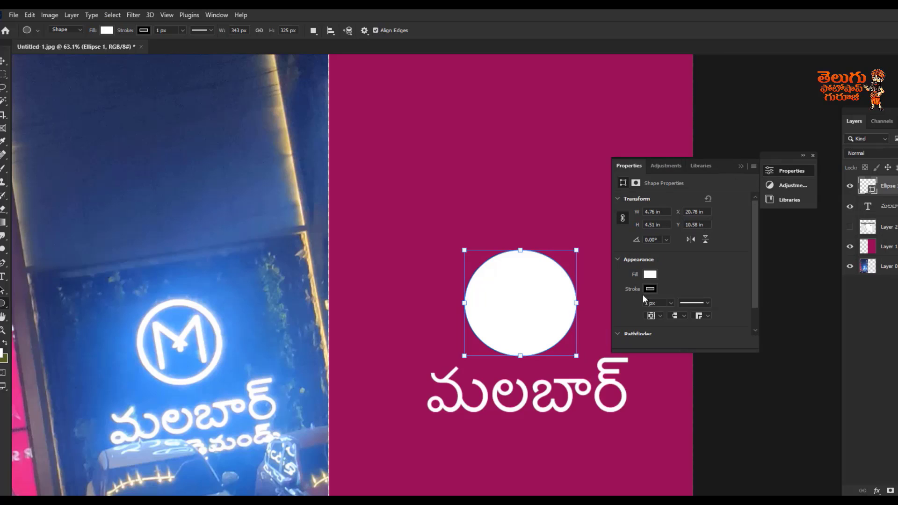
Step: Remove the ellipse's fill and give it a white stroke of about 14 px
{"action": "left_click", "coordinate": [649, 274]}
{"action": "left_click", "coordinate": [630, 295]}
{"action": "left_click", "coordinate": [655, 286]}
{"action": "left_click", "coordinate": [649, 289]}
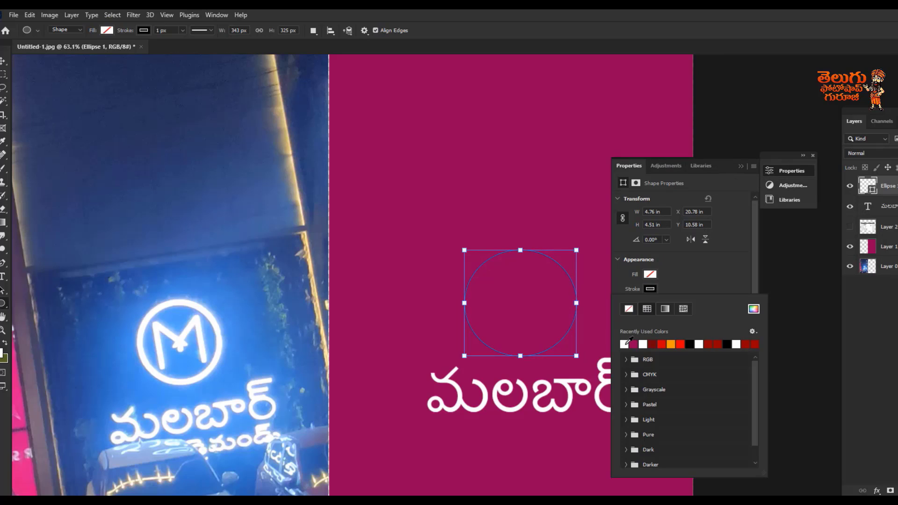
{"action": "left_click", "coordinate": [660, 343]}
{"action": "left_click", "coordinate": [671, 302]}
{"action": "left_click_drag", "start_coordinate": [675, 313], "coordinate": [680, 315]}
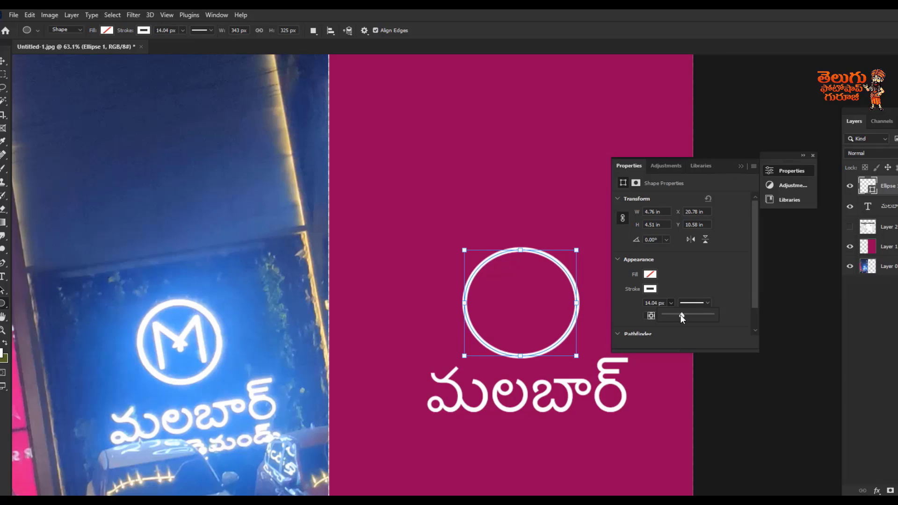
{"action": "left_click", "coordinate": [3, 62]}
{"action": "left_click", "coordinate": [740, 166]}
{"action": "left_click", "coordinate": [813, 156]}
{"action": "scroll", "coordinate": [486, 333], "scroll_direction": "up", "scroll_amount": 3}
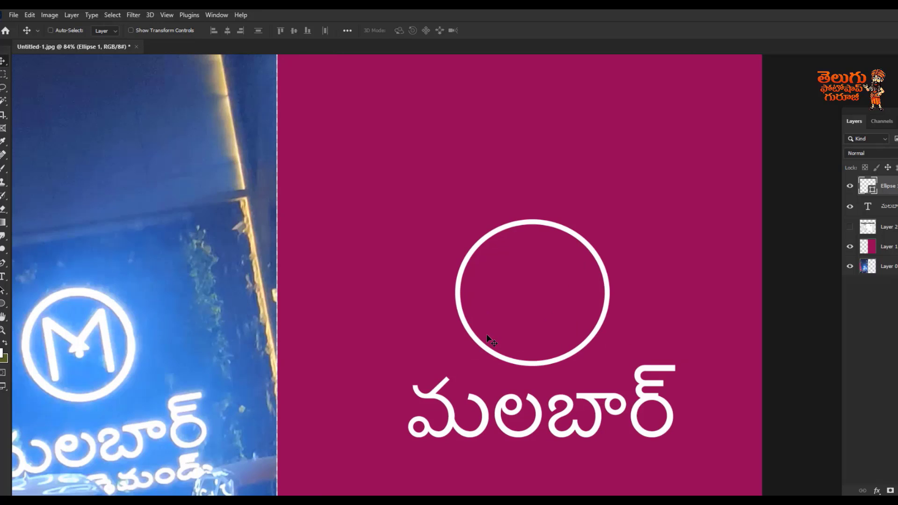
Step: Add emblem lettering as a new text layer, then scale and position it to go with the circle above మలబార్
{"action": "left_click", "coordinate": [3, 276]}
{"action": "left_click", "coordinate": [347, 235]}
{"action": "left_click", "coordinate": [3, 62]}
{"action": "key", "text": "ctrl+t"}
{"action": "left_click_drag", "start_coordinate": [349, 233], "coordinate": [402, 175]}
{"action": "key", "text": "Return"}
{"action": "left_click_drag", "start_coordinate": [383, 207], "coordinate": [613, 379]}
{"action": "key", "text": "ctrl+t"}
{"action": "left_click_drag", "start_coordinate": [575, 327], "coordinate": [550, 303]}
{"action": "key", "text": "Return"}
{"action": "scroll", "coordinate": [573, 308], "scroll_direction": "down", "scroll_amount": 5}
{"action": "scroll", "coordinate": [346, 302], "scroll_direction": "up", "scroll_amount": 3}
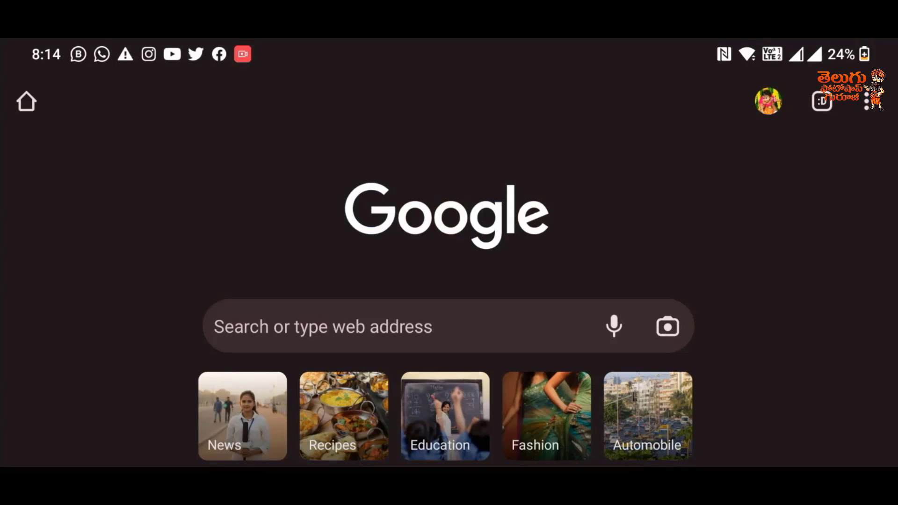
Step: Switch to the phone's browser, search Google for 300+telugu fonts, and open the telugufont.com site from the results
{"action": "left_click", "coordinate": [402, 327]}
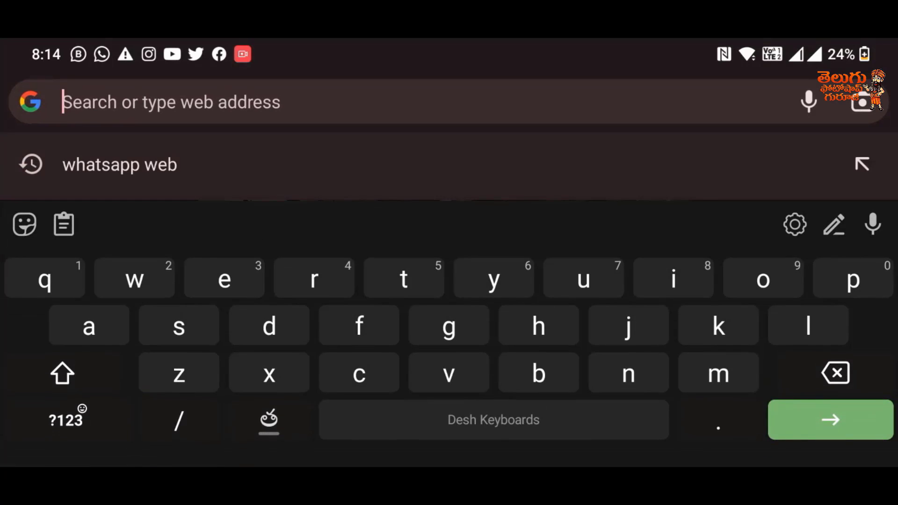
{"action": "left_click", "coordinate": [61, 414]}
{"action": "type", "text": "3"}
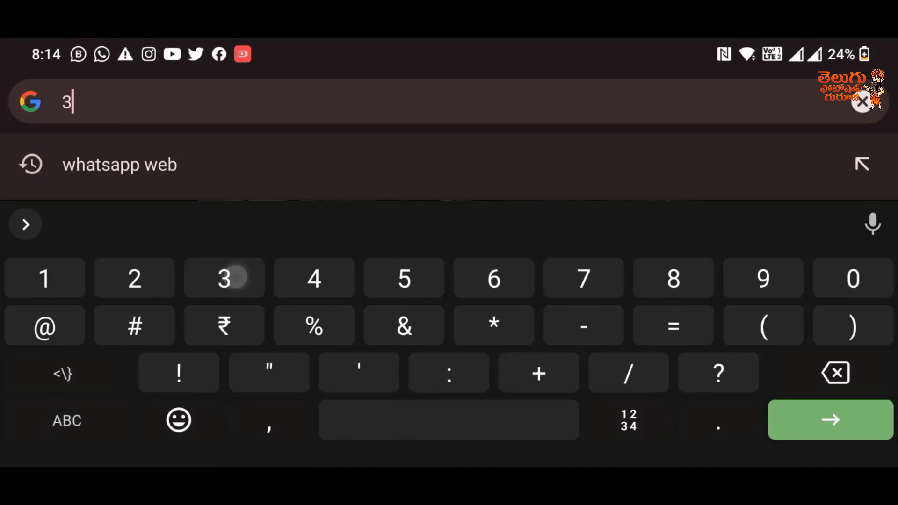
{"action": "type", "text": "00"}
{"action": "left_click", "coordinate": [254, 107]}
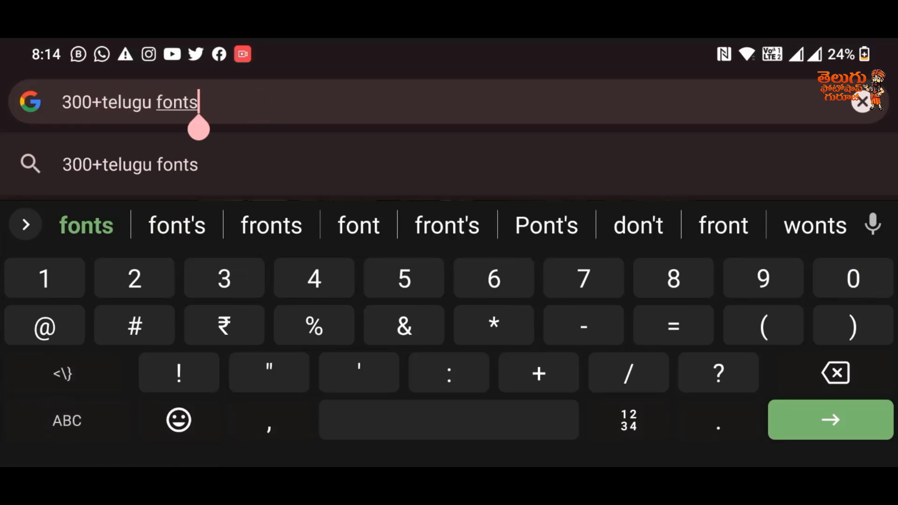
{"action": "left_click", "coordinate": [830, 419]}
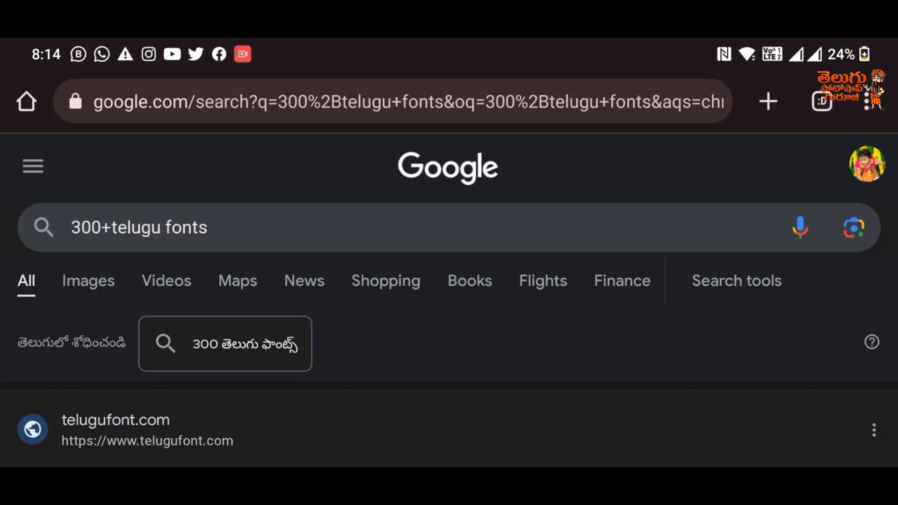
{"action": "left_click_drag", "start_coordinate": [711, 363], "coordinate": [763, 200]}
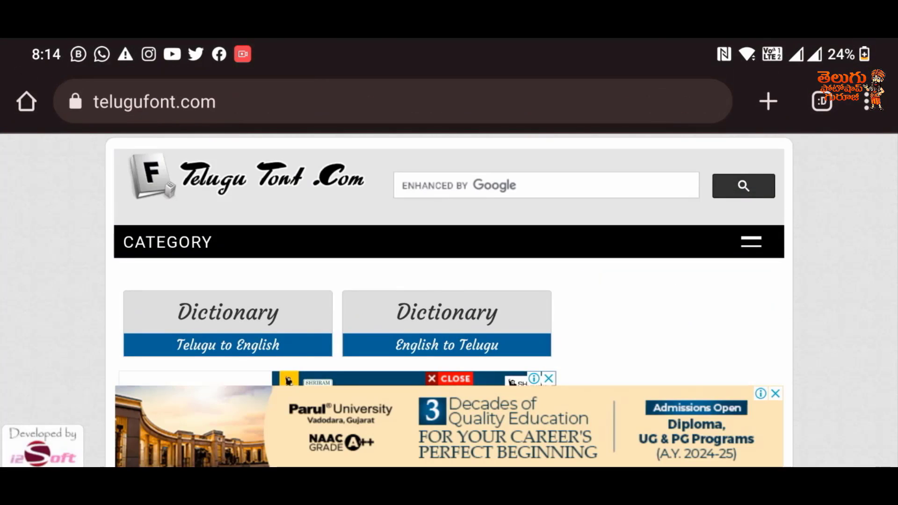
Step: Browse the site's Top 20 category and open the download page of the GIST-TLOT Vennela Bold Italic font
{"action": "scroll", "coordinate": [813, 152], "scroll_direction": "down", "scroll_amount": 3}
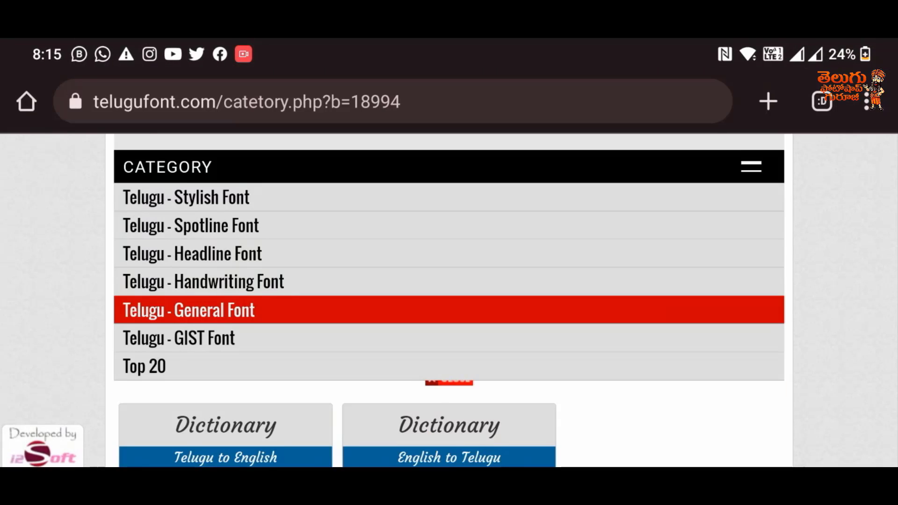
{"action": "left_click", "coordinate": [144, 366]}
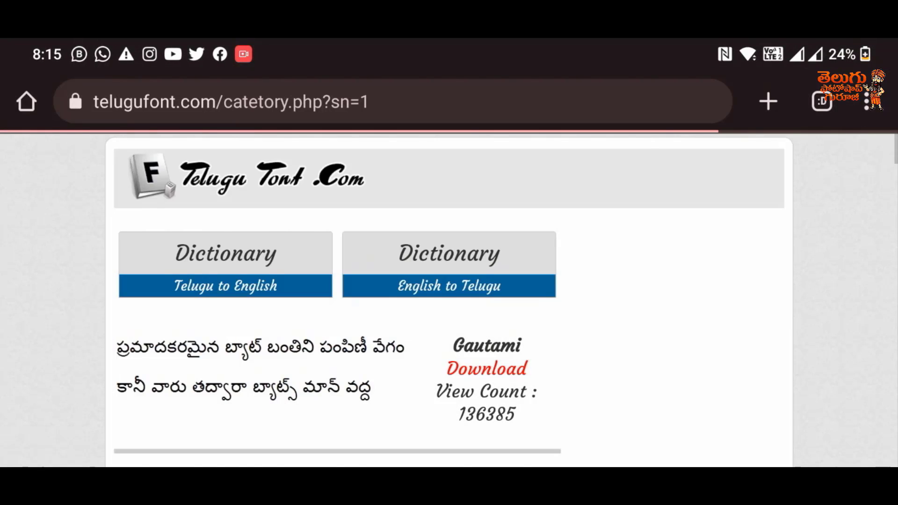
{"action": "scroll", "coordinate": [673, 401], "scroll_direction": "down", "scroll_amount": 5}
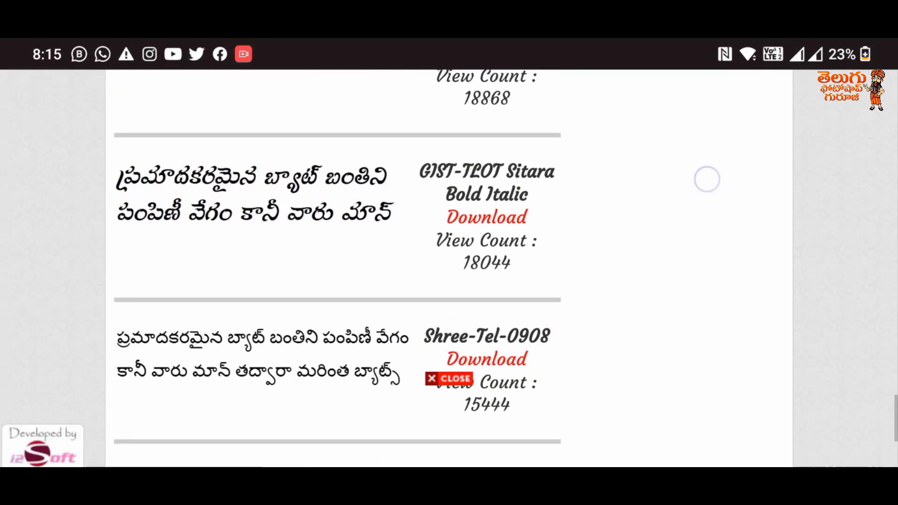
{"action": "scroll", "coordinate": [631, 294], "scroll_direction": "down", "scroll_amount": 3}
{"action": "scroll", "coordinate": [625, 433], "scroll_direction": "up", "scroll_amount": 5}
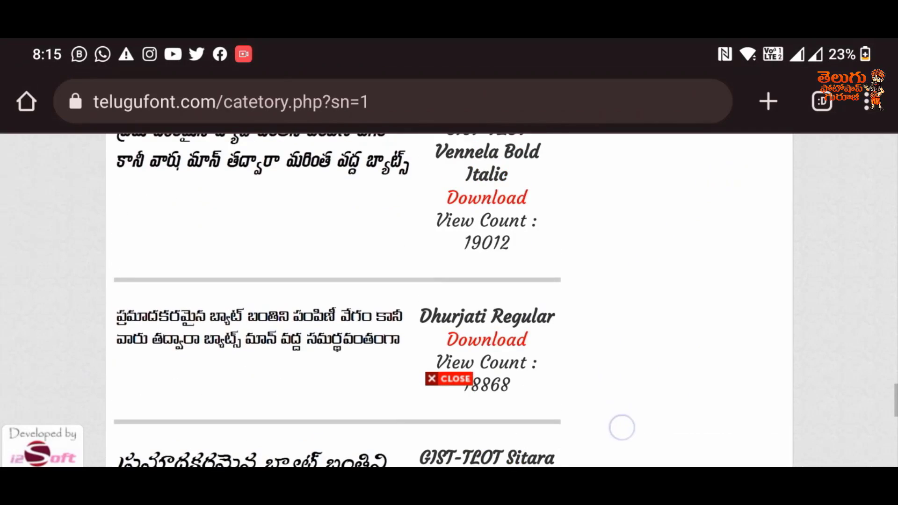
{"action": "left_click", "coordinate": [506, 279]}
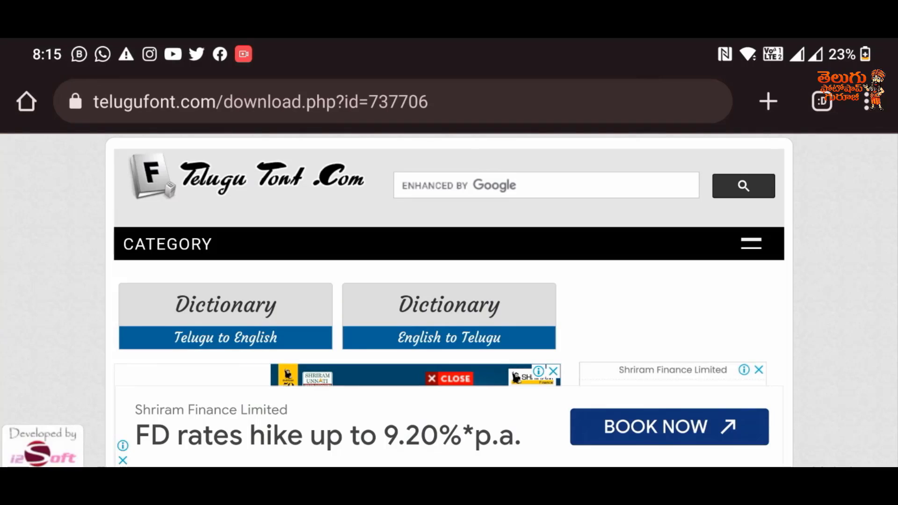
Step: Clear the sample text from the font preview area on the download page
{"action": "scroll", "coordinate": [715, 268], "scroll_direction": "down", "scroll_amount": 5}
{"action": "scroll", "coordinate": [737, 176], "scroll_direction": "down", "scroll_amount": 10}
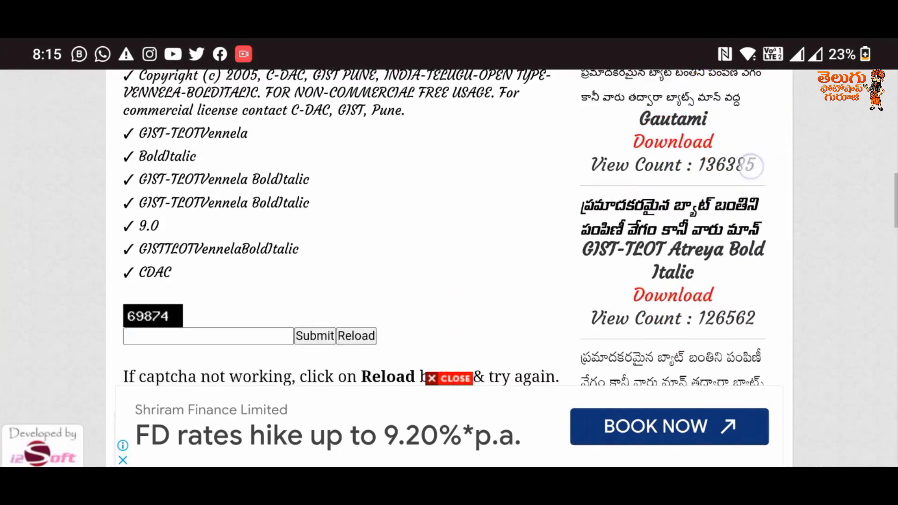
{"action": "left_click", "coordinate": [421, 230]}
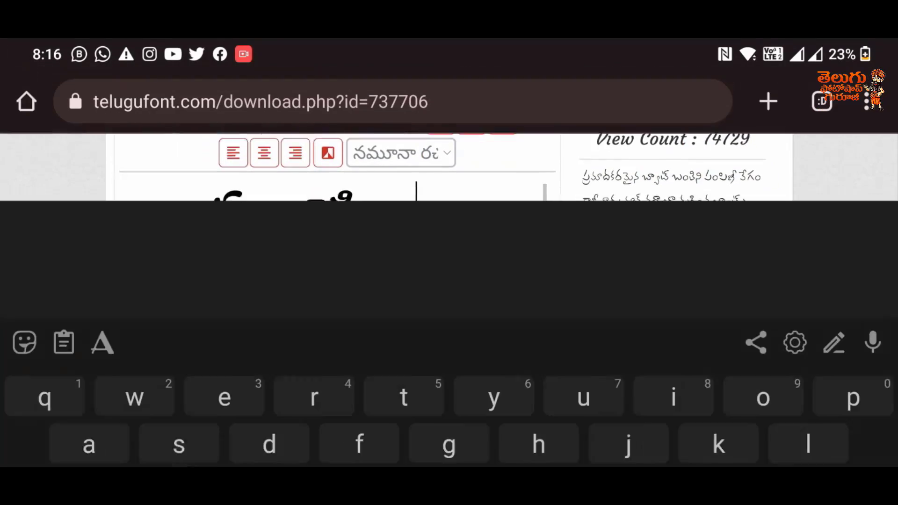
{"action": "left_click", "coordinate": [840, 390]}
{"action": "key", "text": "BackSpace"}
{"action": "key", "text": "BackSpace"}
{"action": "key", "text": "BackSpace"}
{"action": "key", "text": "BackSpace"}
{"action": "key", "text": "BackSpace"}
{"action": "key", "text": "BackSpace"}
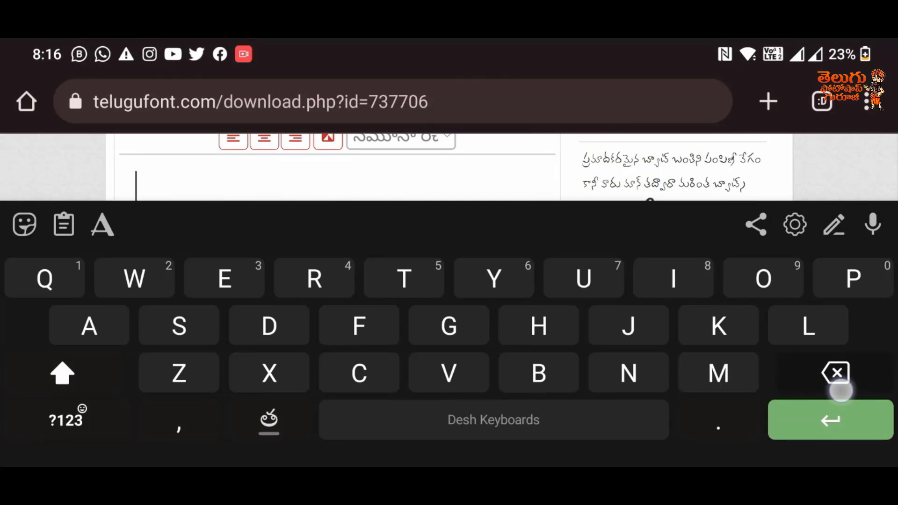
Step: Enter a first name in Telugu script in the font preview using the transliteration keyboard, leaving no extra line
{"action": "left_click", "coordinate": [275, 417]}
{"action": "type", "text": "Anil"}
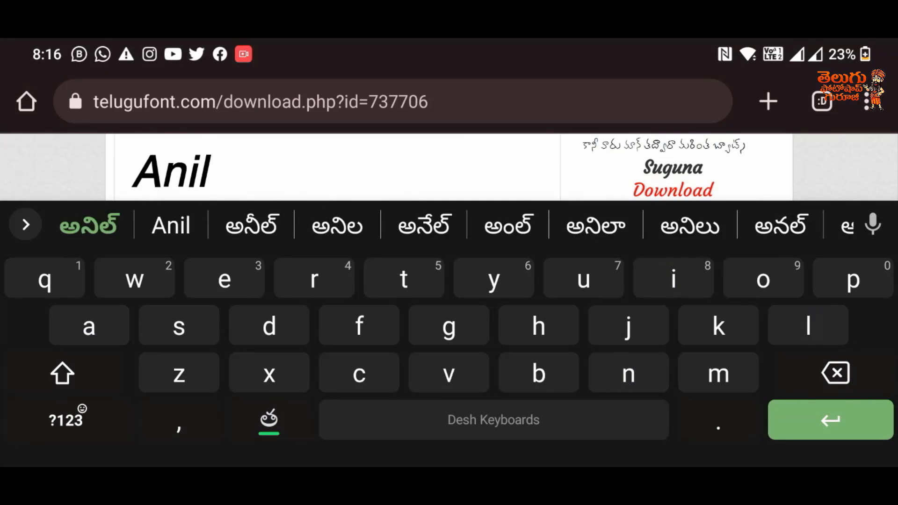
{"action": "left_click", "coordinate": [89, 225]}
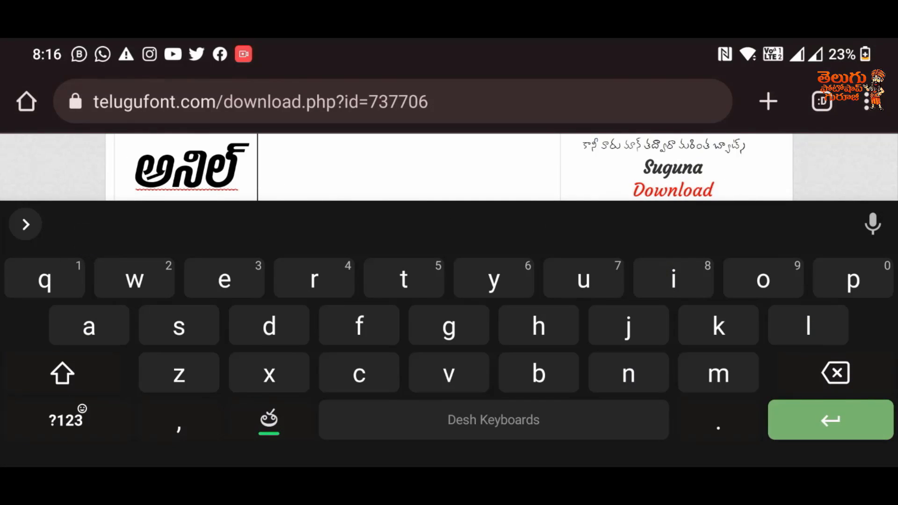
{"action": "key", "text": "Return"}
{"action": "key", "text": "BackSpace"}
{"action": "key", "text": "Escape"}
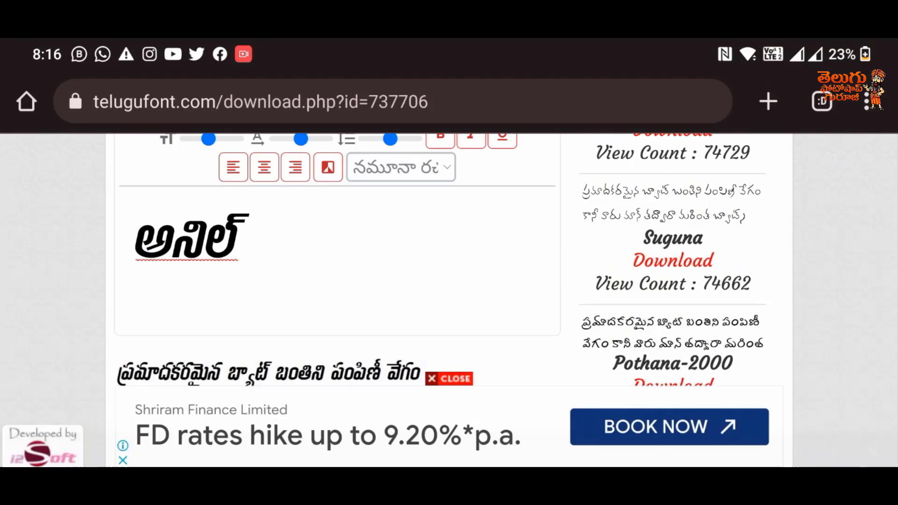
Step: Increase the preview text size, enlarge the Telugu lettering to fill the phone screen and capture a screenshot of it
{"action": "scroll", "coordinate": [508, 309], "scroll_direction": "up", "scroll_amount": 1}
{"action": "left_click_drag", "start_coordinate": [208, 169], "coordinate": [271, 218]}
{"action": "scroll", "coordinate": [329, 315], "scroll_direction": "up", "scroll_amount": 5}
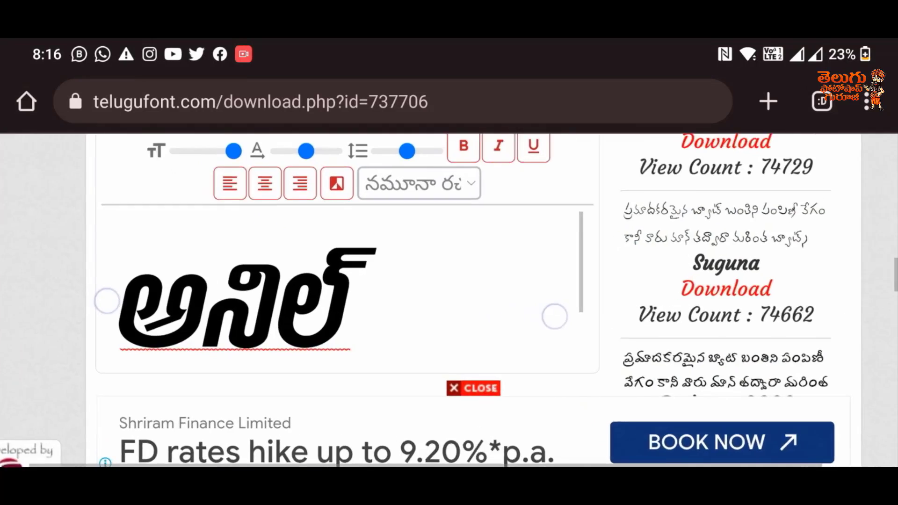
{"action": "scroll", "coordinate": [338, 322], "scroll_direction": "up", "scroll_amount": 1}
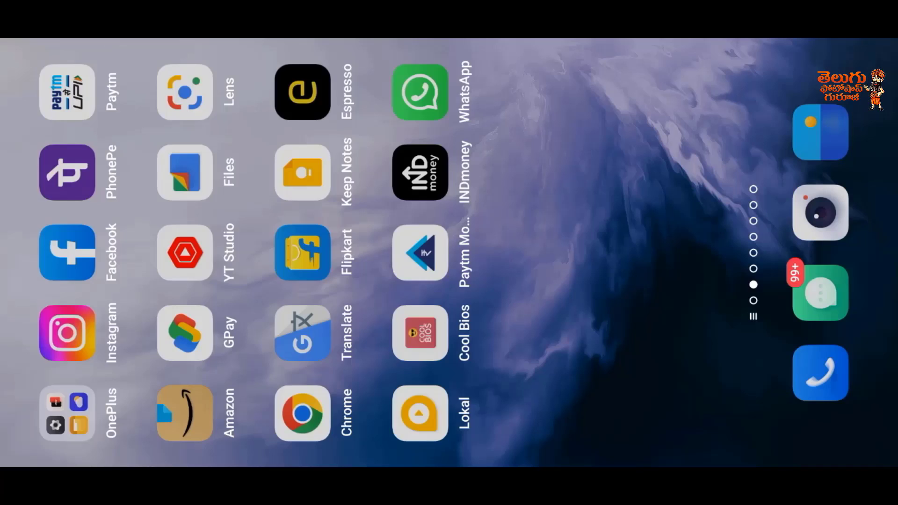
{"action": "left_click_drag", "start_coordinate": [608, 164], "coordinate": [655, 294]}
Step: Switch to InShot and start a new project with the photo of the man in the blue striped shirt
{"action": "left_click", "coordinate": [302, 92]}
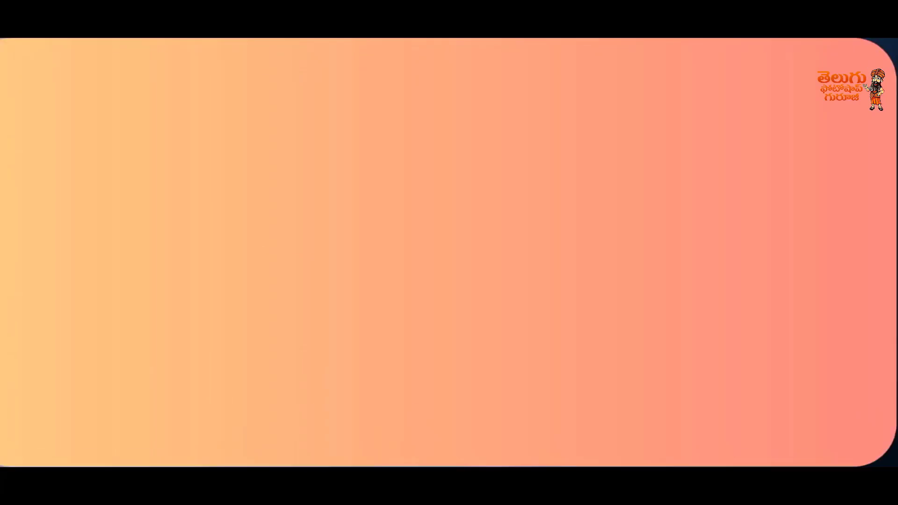
{"action": "left_click", "coordinate": [560, 366]}
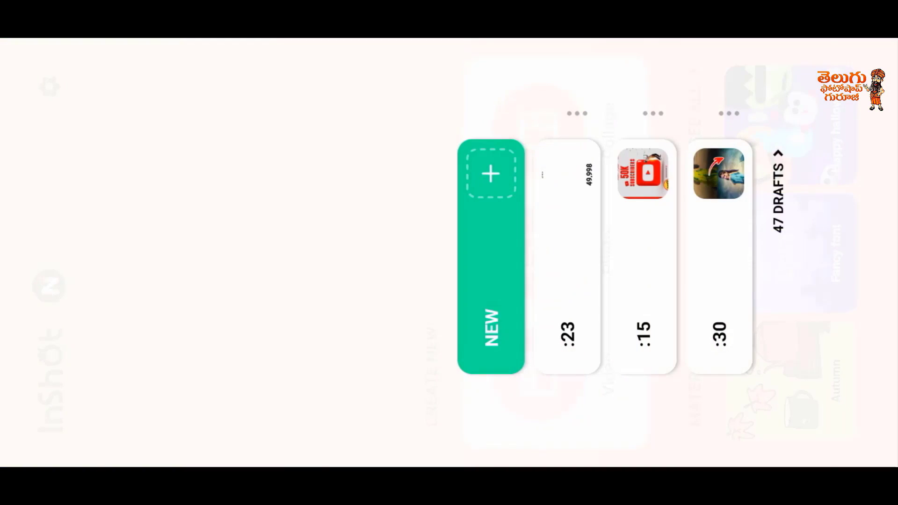
{"action": "left_click", "coordinate": [491, 257]}
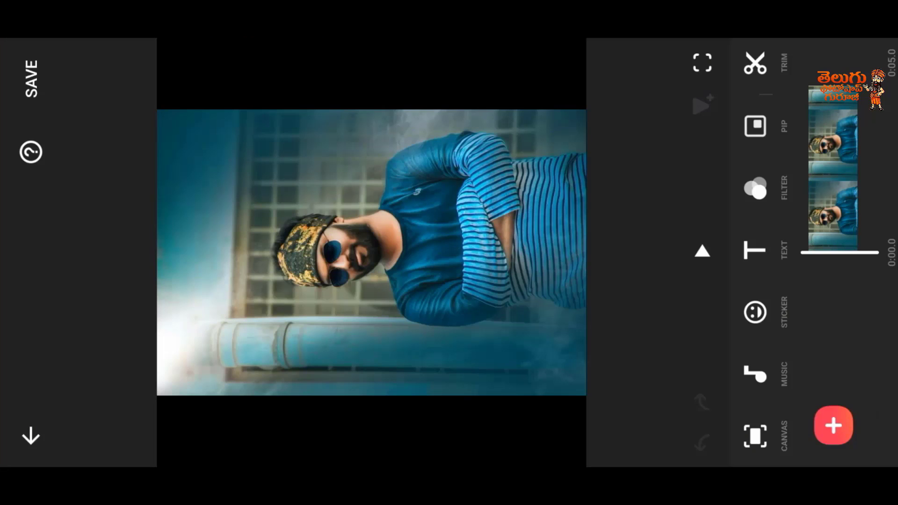
Step: Change the canvas proportions so the man's photo fills the whole frame
{"action": "left_click", "coordinate": [754, 436]}
{"action": "left_click", "coordinate": [833, 410]}
{"action": "left_click", "coordinate": [655, 66]}
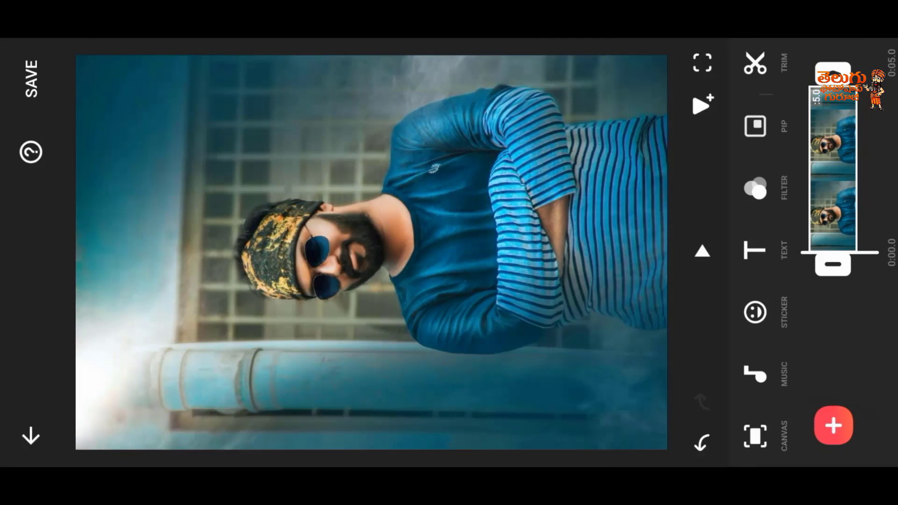
Step: Import the lettering screenshot as a cut-out sticker, then scale and position it across the man's crossed arms
{"action": "left_click", "coordinate": [755, 311]}
{"action": "left_click", "coordinate": [679, 354]}
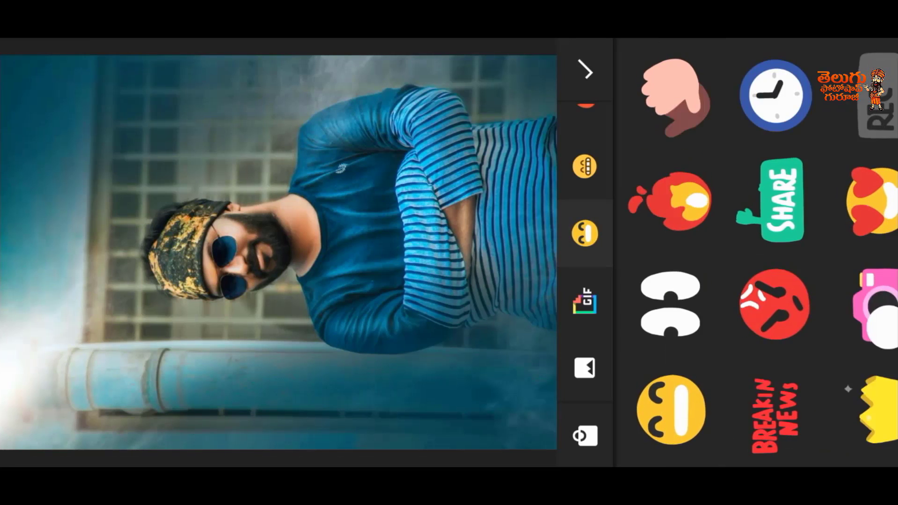
{"action": "left_click", "coordinate": [584, 367]}
{"action": "left_click", "coordinate": [715, 302]}
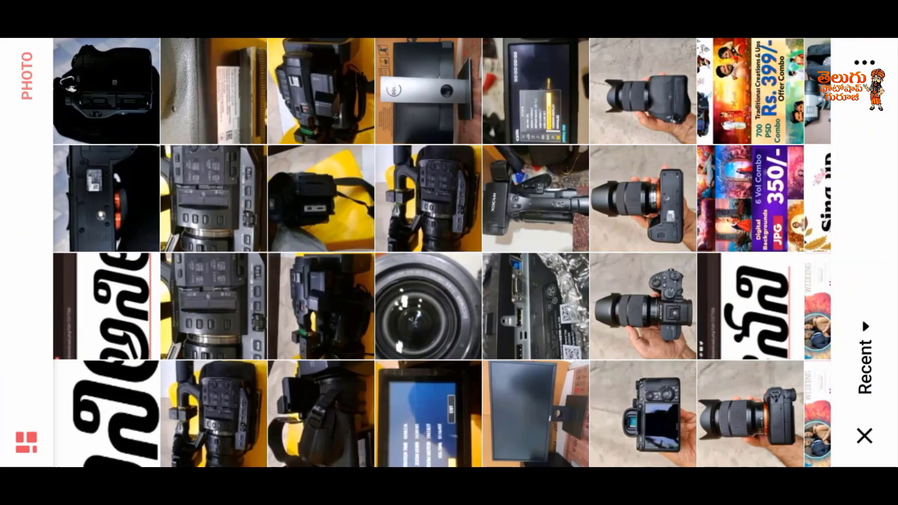
{"action": "left_click", "coordinate": [106, 435]}
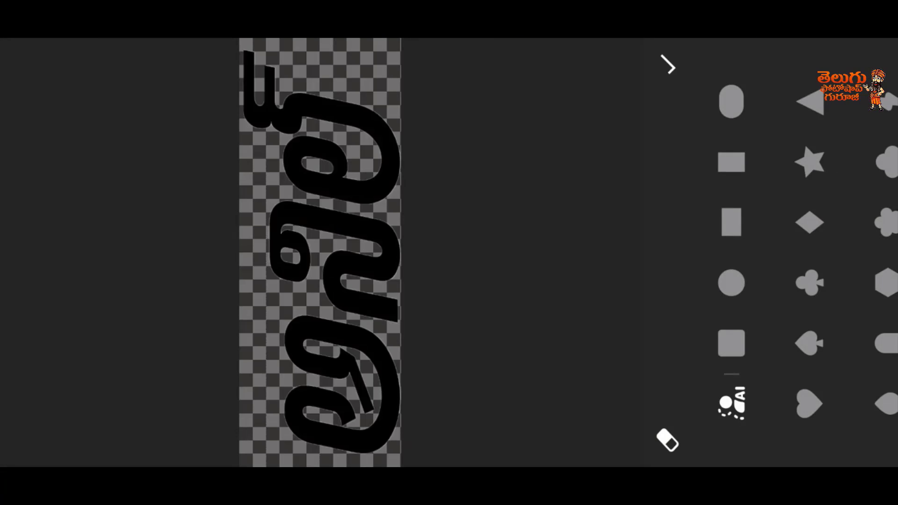
{"action": "left_click", "coordinate": [668, 66]}
{"action": "left_click_drag", "start_coordinate": [300, 160], "coordinate": [480, 156]}
{"action": "left_click_drag", "start_coordinate": [526, 105], "coordinate": [503, 131]}
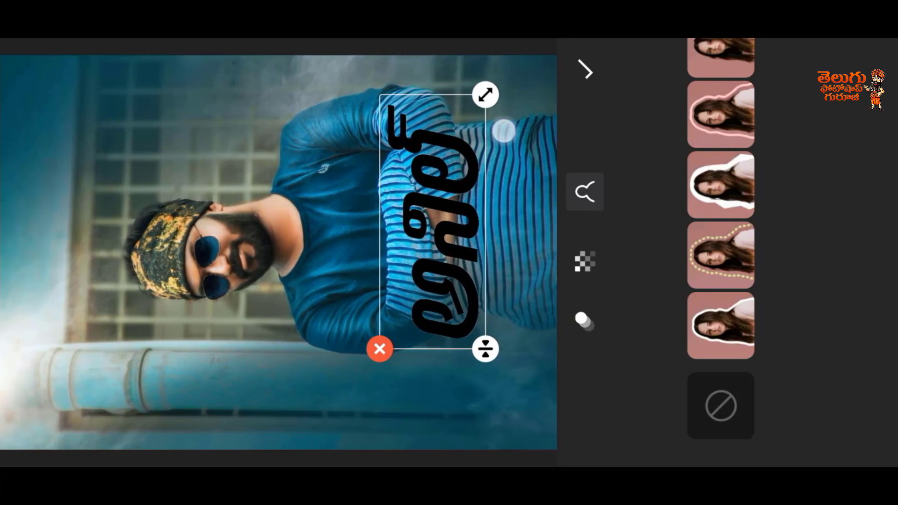
{"action": "left_click", "coordinate": [585, 261]}
{"action": "left_click", "coordinate": [584, 320]}
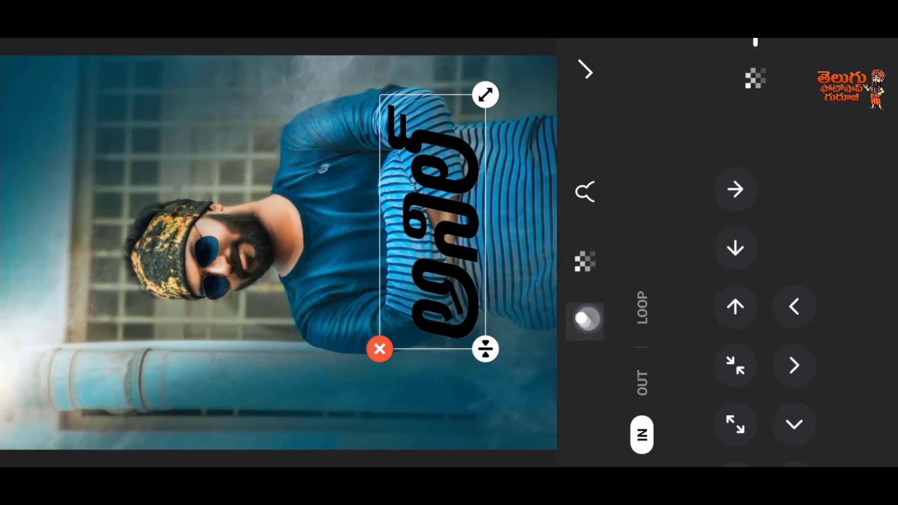
{"action": "left_click", "coordinate": [587, 68]}
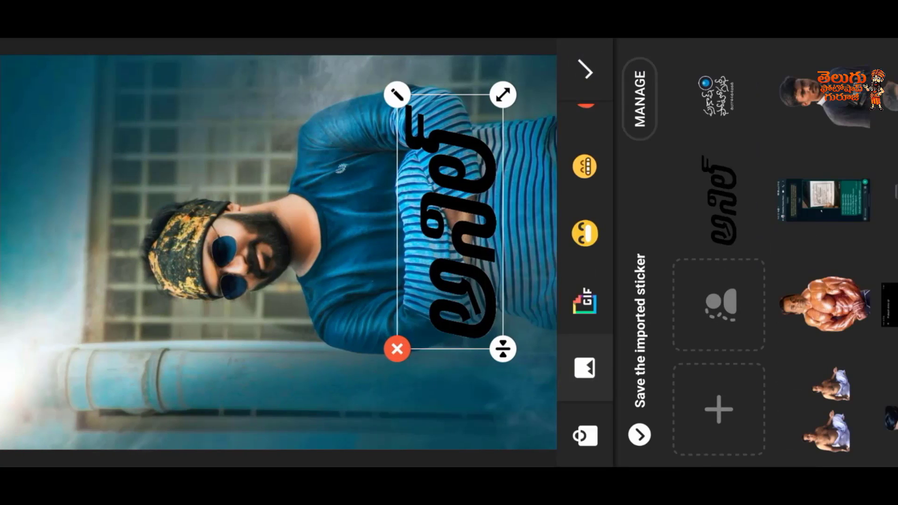
Step: Give the Telugu lettering sticker a thick solid white outline at strength 50
{"action": "left_click", "coordinate": [397, 95]}
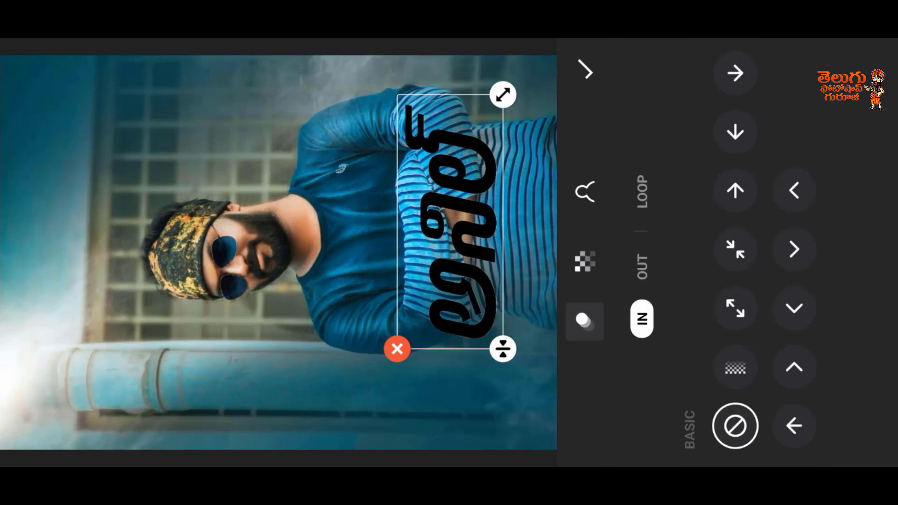
{"action": "left_click", "coordinate": [584, 191]}
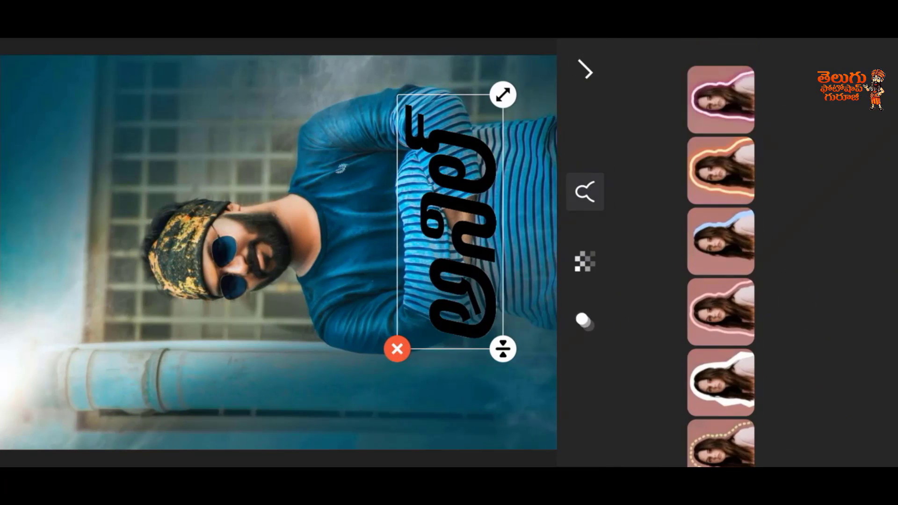
{"action": "left_click", "coordinate": [720, 170]}
{"action": "left_click", "coordinate": [727, 287]}
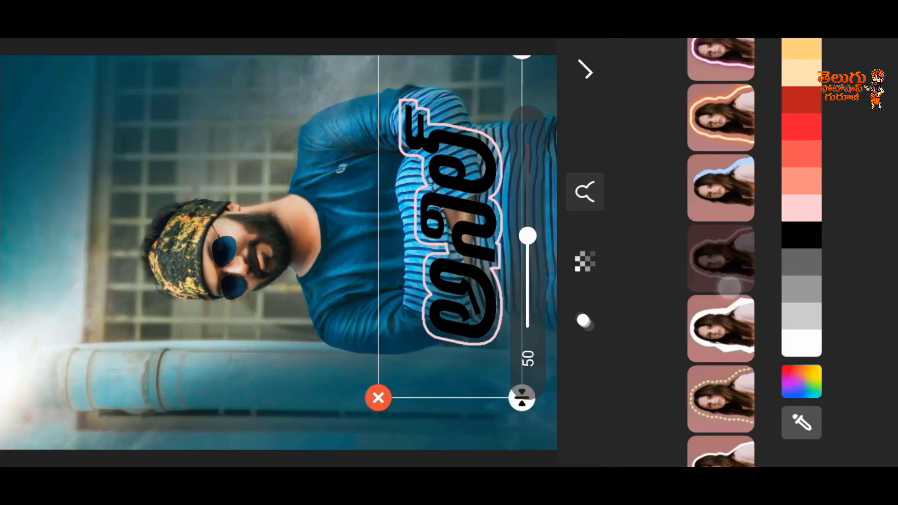
{"action": "left_click", "coordinate": [720, 314]}
Step: Try to pick a custom colour for the lettering sticker's outline
{"action": "left_click", "coordinate": [800, 372]}
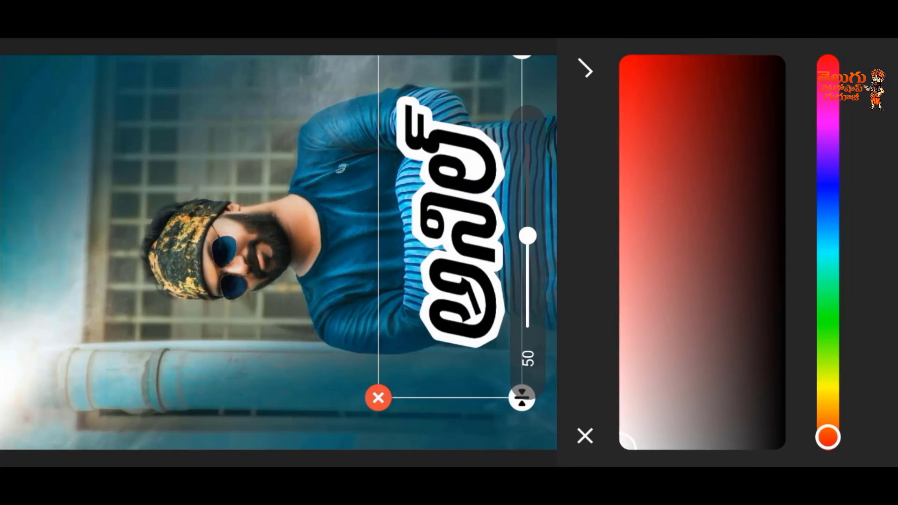
{"action": "left_click_drag", "start_coordinate": [654, 116], "coordinate": [604, 56]}
{"action": "left_click_drag", "start_coordinate": [664, 431], "coordinate": [578, 462]}
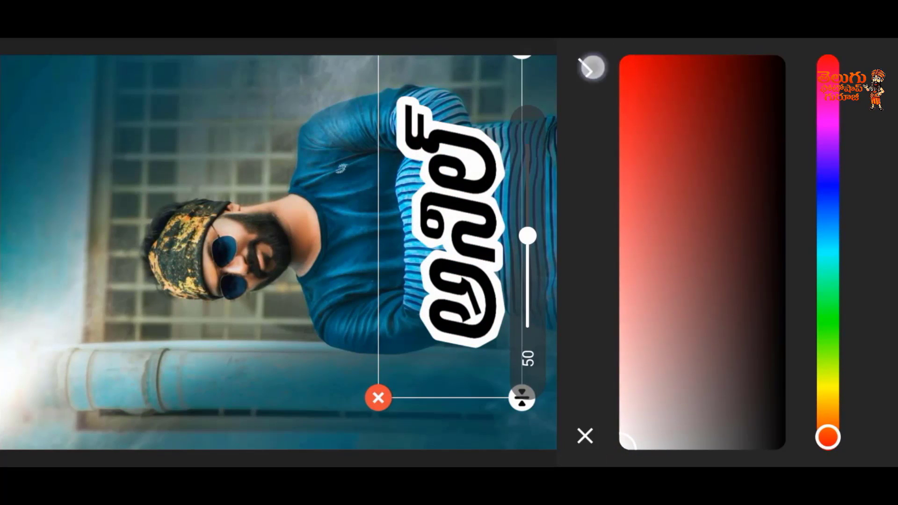
{"action": "left_click", "coordinate": [590, 68]}
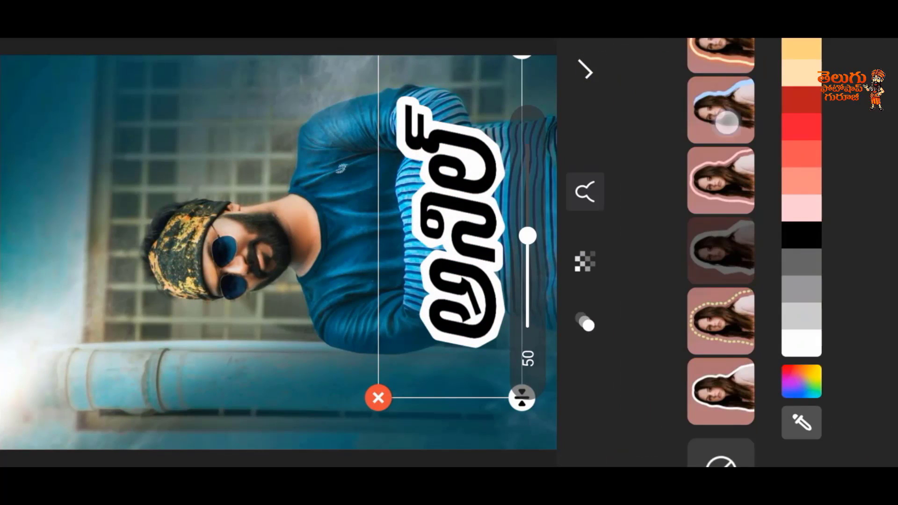
Step: Try a dark red swatch as the outline colour of the lettering sticker
{"action": "left_click_drag", "start_coordinate": [727, 122], "coordinate": [774, 342]}
{"action": "left_click", "coordinate": [799, 97]}
{"action": "left_click_drag", "start_coordinate": [801, 140], "coordinate": [807, 374]}
{"action": "left_click", "coordinate": [815, 186]}
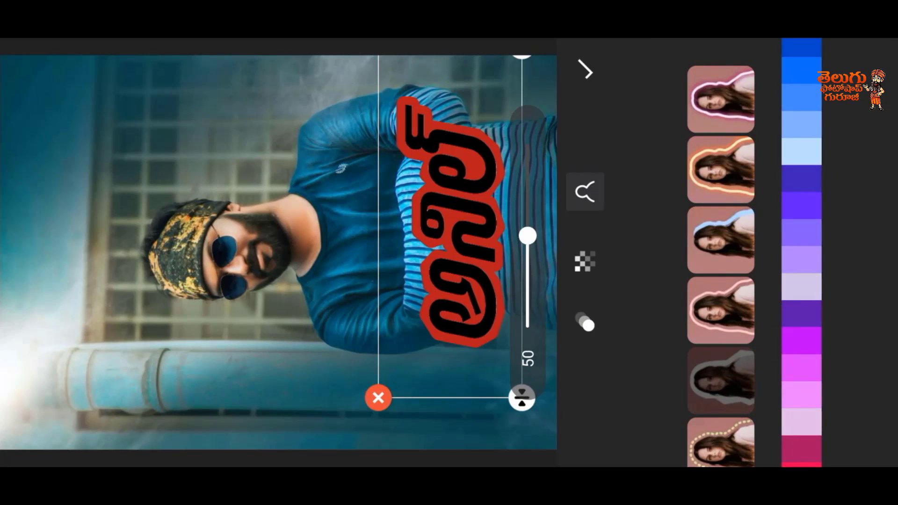
Step: Set the lettering sticker's outline to a dark brown swatch and finish editing the sticker
{"action": "left_click", "coordinate": [805, 180]}
{"action": "left_click_drag", "start_coordinate": [801, 117], "coordinate": [824, 101]}
{"action": "left_click", "coordinate": [803, 110]}
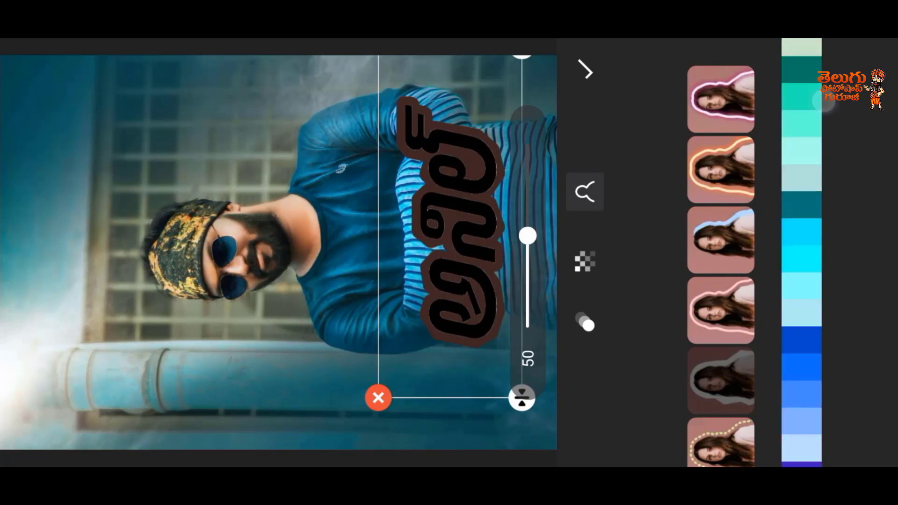
{"action": "left_click_drag", "start_coordinate": [801, 365], "coordinate": [801, 117]}
{"action": "left_click", "coordinate": [803, 389]}
{"action": "left_click", "coordinate": [590, 68]}
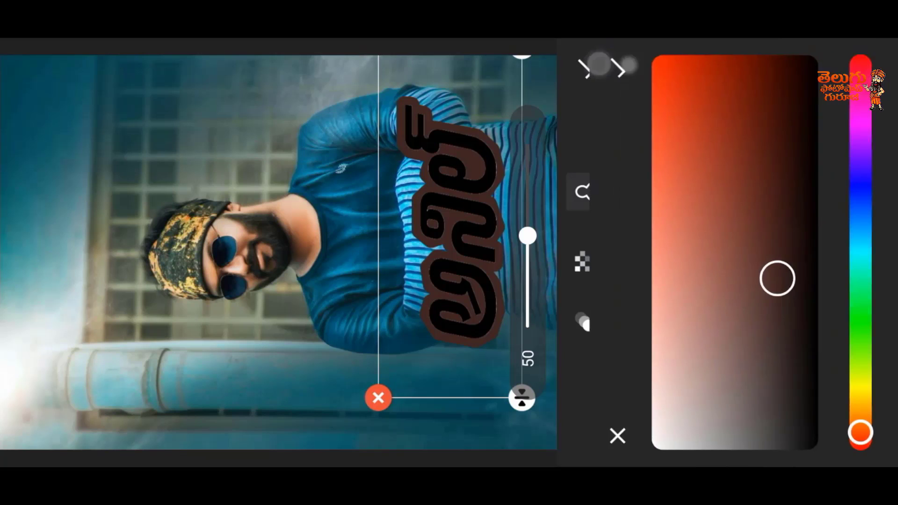
{"action": "left_click", "coordinate": [589, 70]}
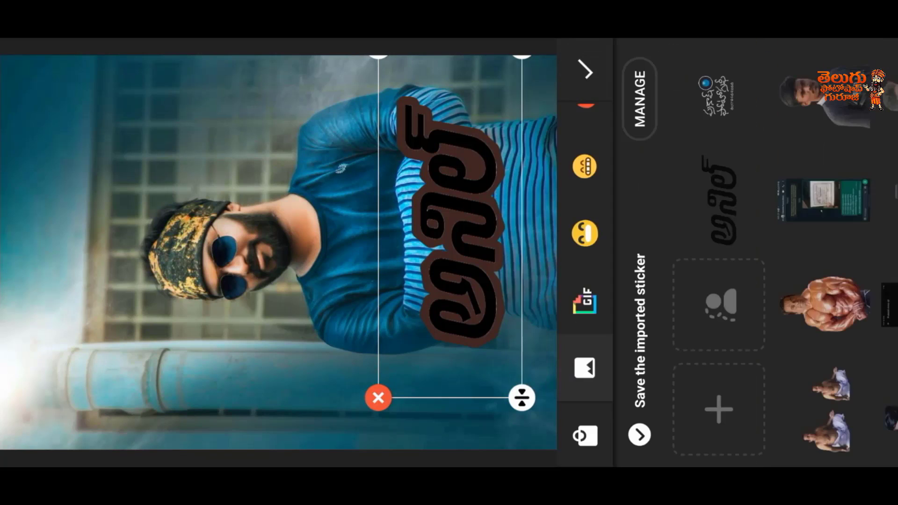